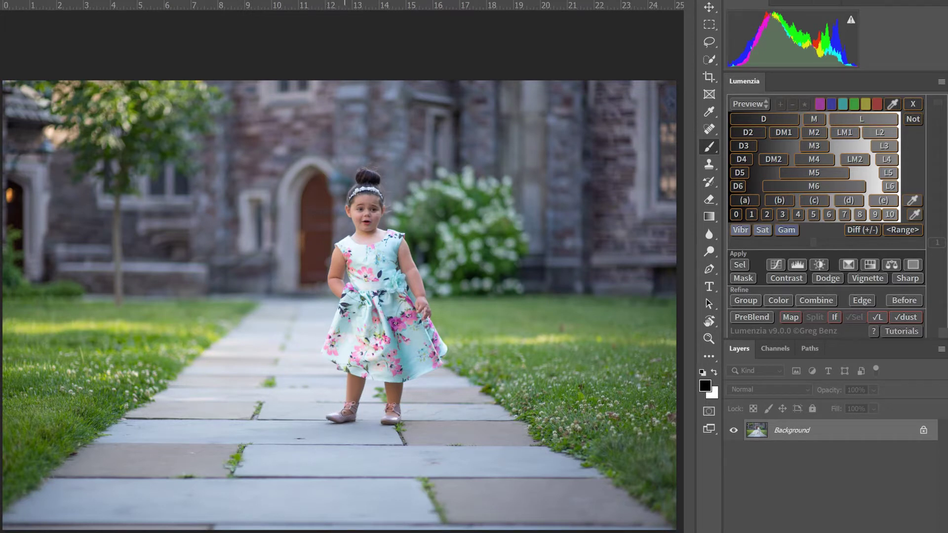
# Circle the girl's shoes and outline the background around her upper body in black, and undo both marks
pyautogui.moveTo(336, 398)
pyautogui.mouseDown()
pyautogui.moveTo(343, 435)
pyautogui.moveTo(392, 438)
pyautogui.moveTo(412, 424)
pyautogui.moveTo(409, 403)
pyautogui.moveTo(340, 396)
pyautogui.mouseUp()
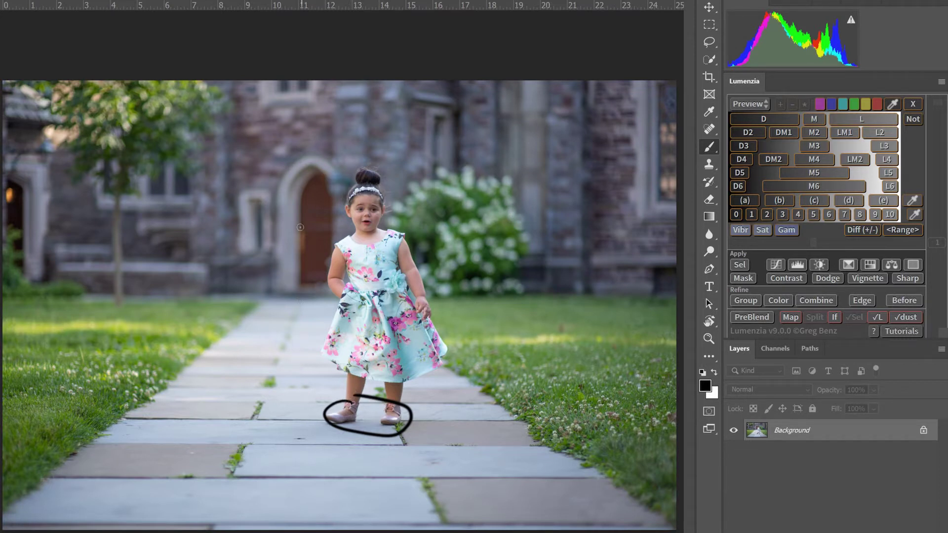
pyautogui.moveTo(252, 147); pyautogui.dragTo(249, 174)
pyautogui.moveTo(246, 265)
pyautogui.mouseDown()
pyautogui.moveTo(264, 302)
pyautogui.moveTo(478, 298)
pyautogui.moveTo(526, 256)
pyautogui.moveTo(534, 158)
pyautogui.moveTo(437, 140)
pyautogui.moveTo(264, 133)
pyautogui.mouseUp()
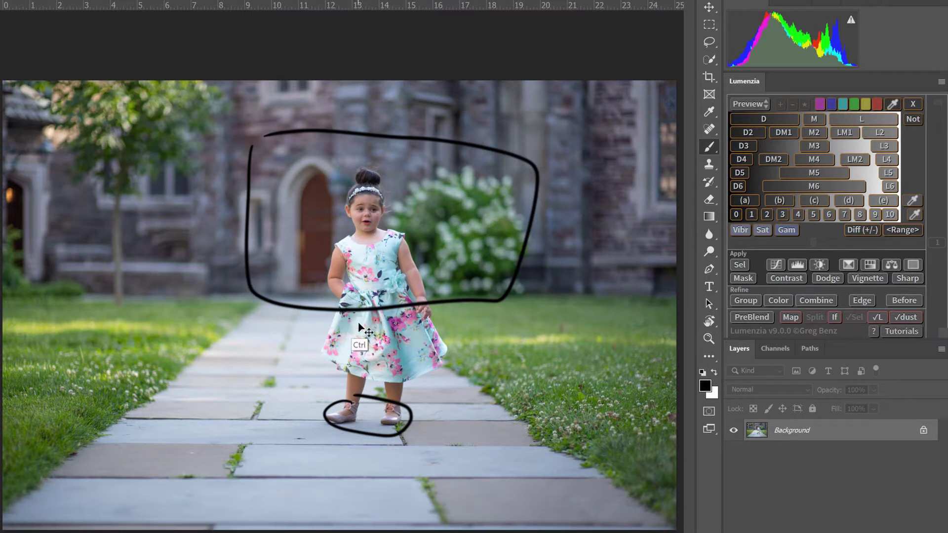
pyautogui.hotkey('ctrl', 'z')
pyautogui.hotkey('ctrl', 'z')
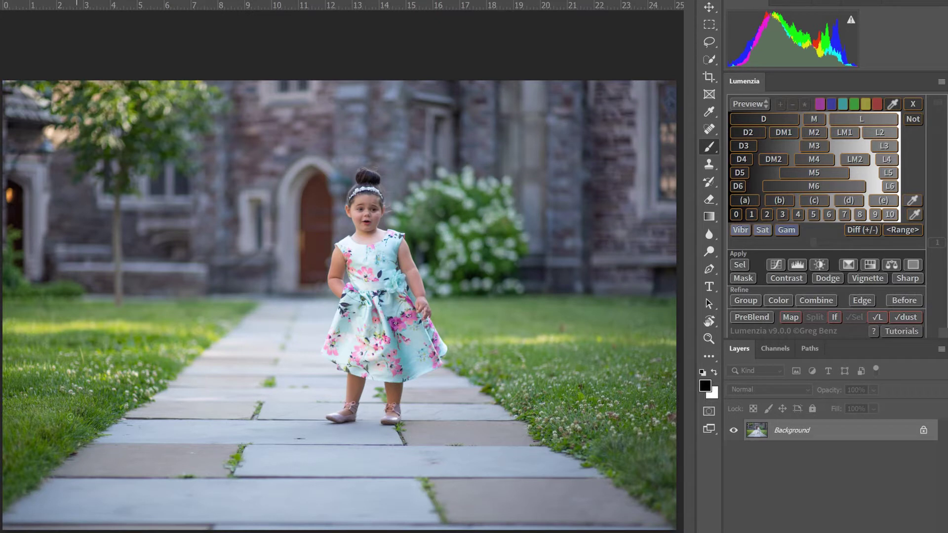
# Mark both path edges in black and circle the out-of-focus areas in the background and along the foreground stones
pyautogui.moveTo(40, 478); pyautogui.dragTo(267, 274)
pyautogui.moveTo(655, 506)
pyautogui.mouseDown()
pyautogui.moveTo(605, 455)
pyautogui.moveTo(514, 400)
pyautogui.moveTo(460, 350)
pyautogui.mouseUp()
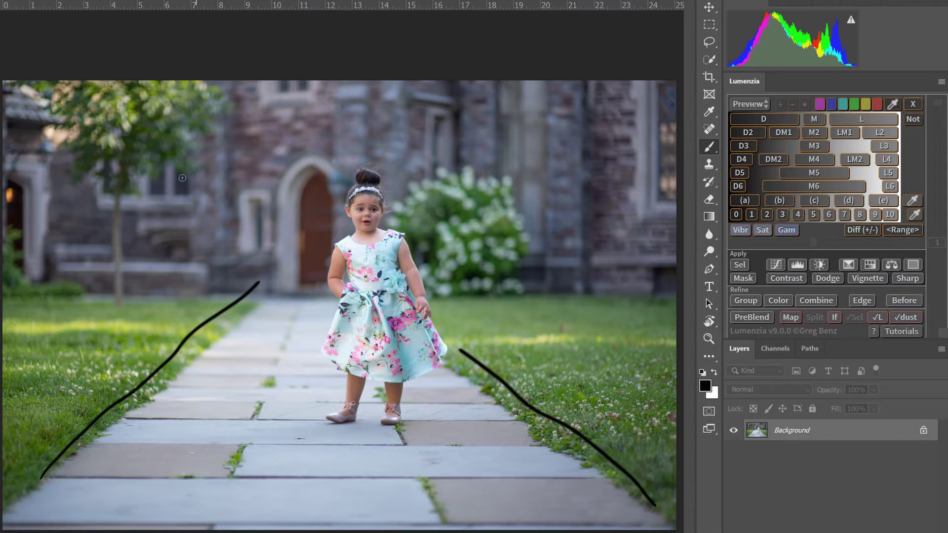
pyautogui.moveTo(109, 106)
pyautogui.mouseDown()
pyautogui.moveTo(32, 148)
pyautogui.moveTo(169, 238)
pyautogui.moveTo(309, 151)
pyautogui.moveTo(163, 113)
pyautogui.mouseUp()
pyautogui.moveTo(614, 136)
pyautogui.mouseDown()
pyautogui.moveTo(600, 133)
pyautogui.moveTo(496, 222)
pyautogui.moveTo(623, 159)
pyautogui.mouseUp()
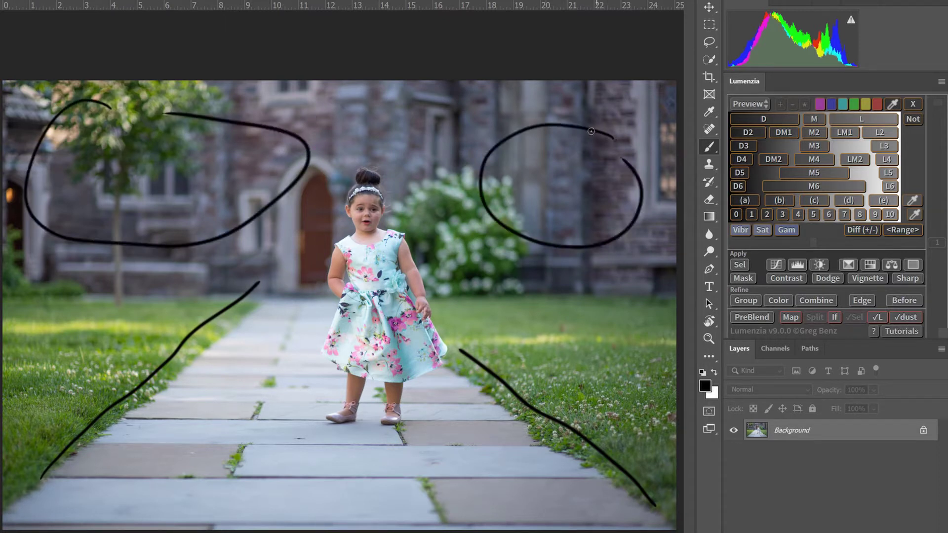
pyautogui.moveTo(443, 112)
pyautogui.mouseDown()
pyautogui.moveTo(369, 152)
pyautogui.moveTo(466, 161)
pyautogui.moveTo(429, 113)
pyautogui.mouseUp()
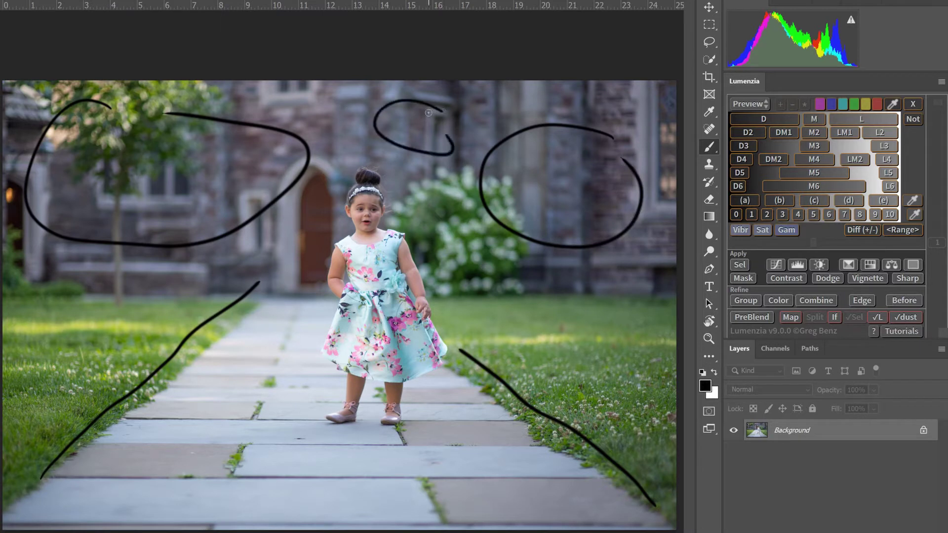
pyautogui.moveTo(158, 493)
pyautogui.mouseDown()
pyautogui.moveTo(116, 486)
pyautogui.moveTo(73, 530)
pyautogui.mouseUp()
pyautogui.moveTo(523, 530)
pyautogui.mouseDown()
pyautogui.moveTo(556, 485)
pyautogui.moveTo(73, 512)
pyautogui.mouseUp()
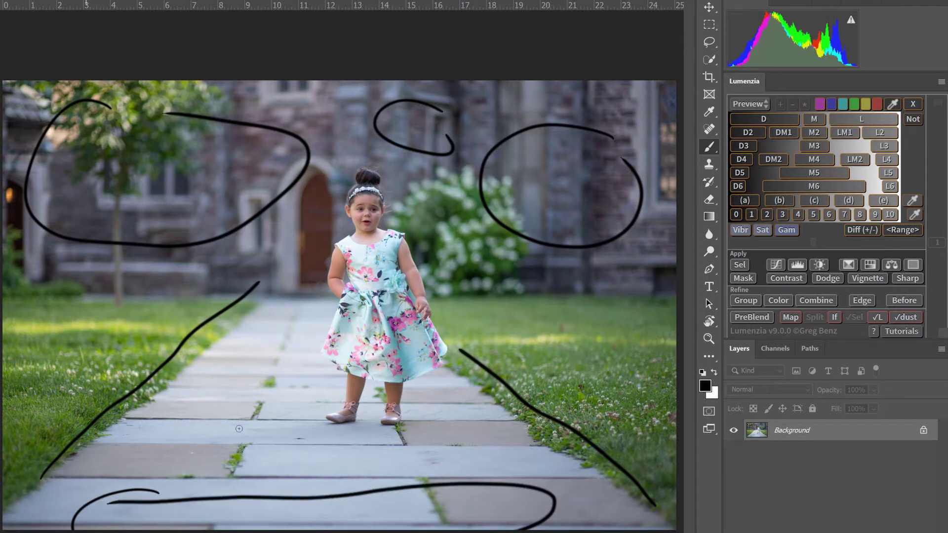
# Paint two white horizontal lines above and below the girl's feet and connect them with a double-headed vertical arrow
pyautogui.press('x')
pyautogui.moveTo(4, 468)
pyautogui.mouseDown()
pyautogui.moveTo(358, 455)
pyautogui.moveTo(690, 467)
pyautogui.mouseUp()
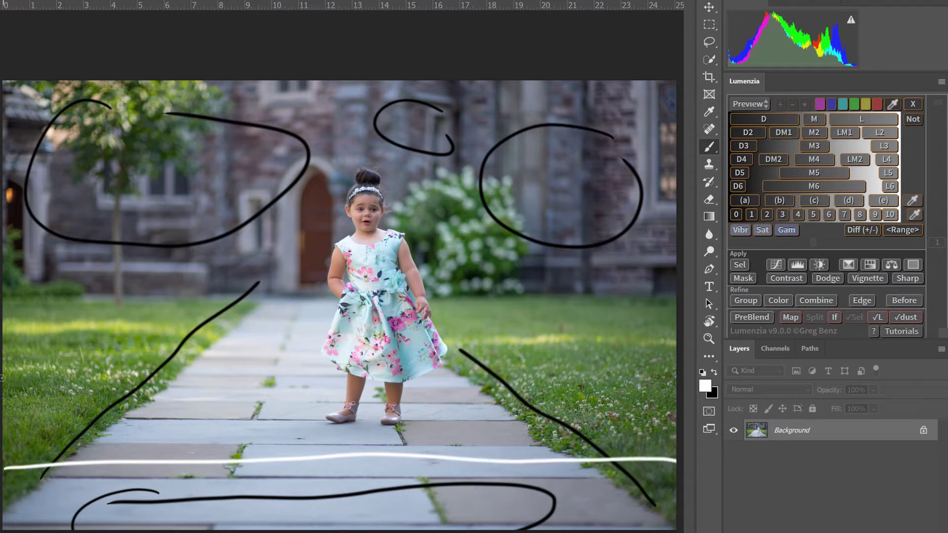
pyautogui.moveTo(7, 379); pyautogui.dragTo(667, 376)
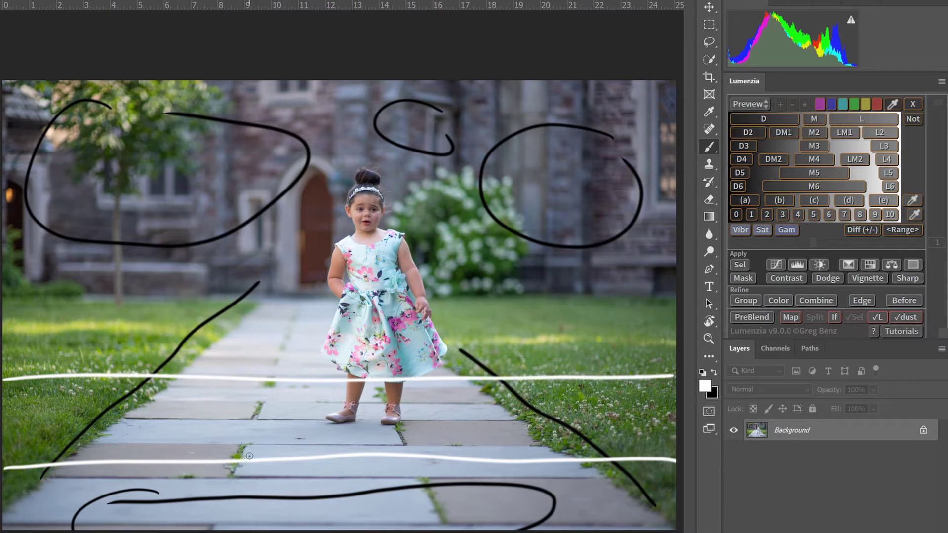
pyautogui.moveTo(249, 386)
pyautogui.mouseDown()
pyautogui.moveTo(250, 458)
pyautogui.moveTo(238, 444)
pyautogui.moveTo(273, 438)
pyautogui.mouseUp()
pyautogui.moveTo(239, 394)
pyautogui.mouseDown()
pyautogui.moveTo(256, 375)
pyautogui.moveTo(270, 405)
pyautogui.mouseUp()
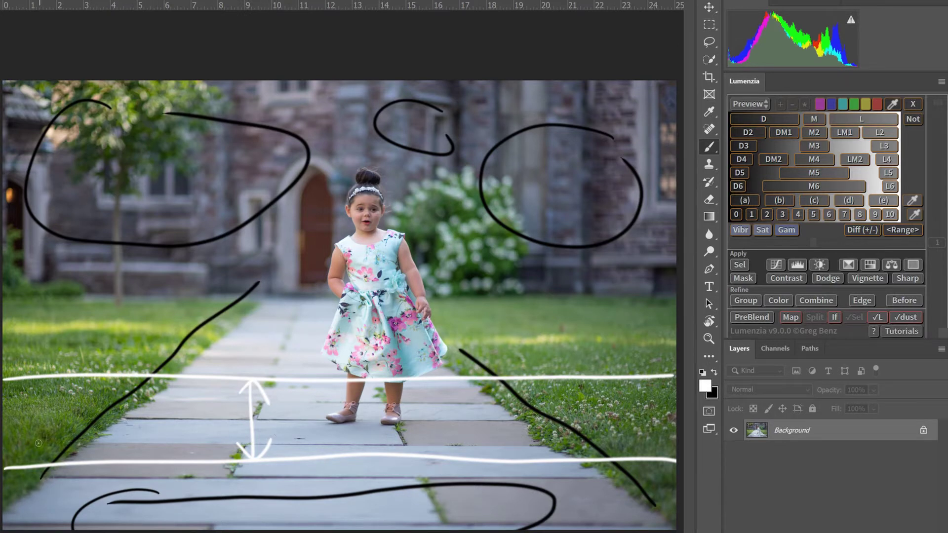
# Paint a wavy white line across the photo at the girl's feet and undo it
pyautogui.moveTo(34, 445)
pyautogui.mouseDown()
pyautogui.moveTo(84, 413)
pyautogui.moveTo(200, 424)
pyautogui.moveTo(362, 416)
pyautogui.moveTo(637, 426)
pyautogui.moveTo(345, 413)
pyautogui.moveTo(140, 430)
pyautogui.mouseUp()
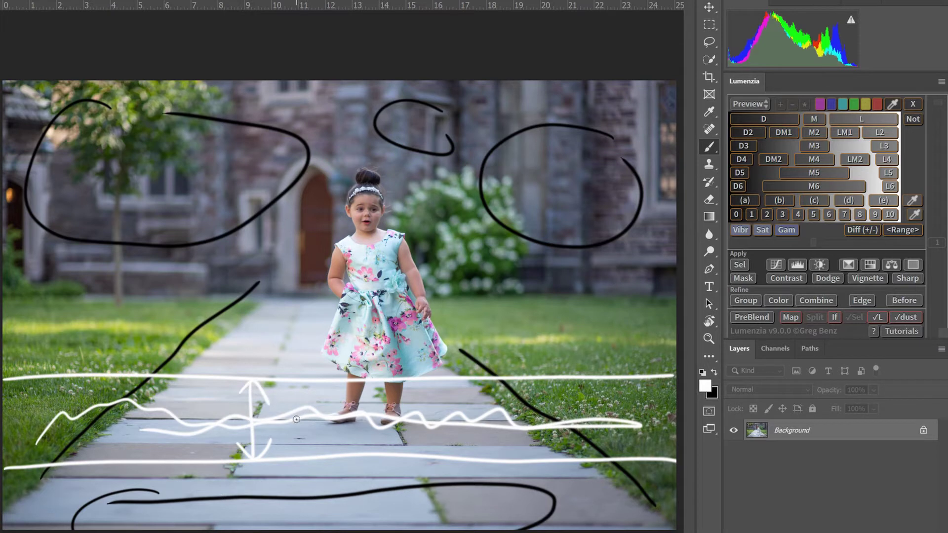
pyautogui.press('ctrl')
pyautogui.hotkey('ctrl', 'z')
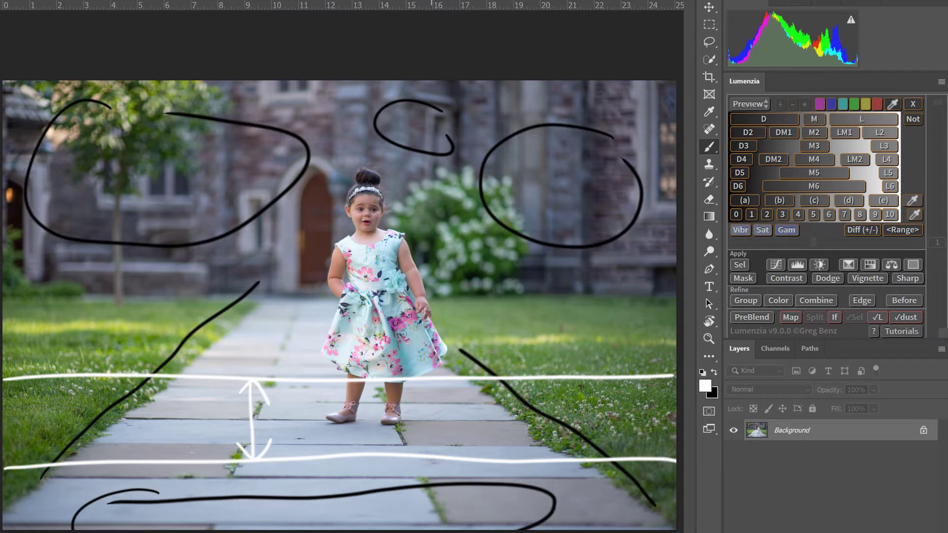
# Paint a black arrow above the upper white line, pointing up the path into the distance
pyautogui.click(715, 373)
pyautogui.moveTo(224, 374)
pyautogui.mouseDown()
pyautogui.moveTo(261, 318)
pyautogui.moveTo(250, 317)
pyautogui.moveTo(257, 339)
pyautogui.mouseUp()
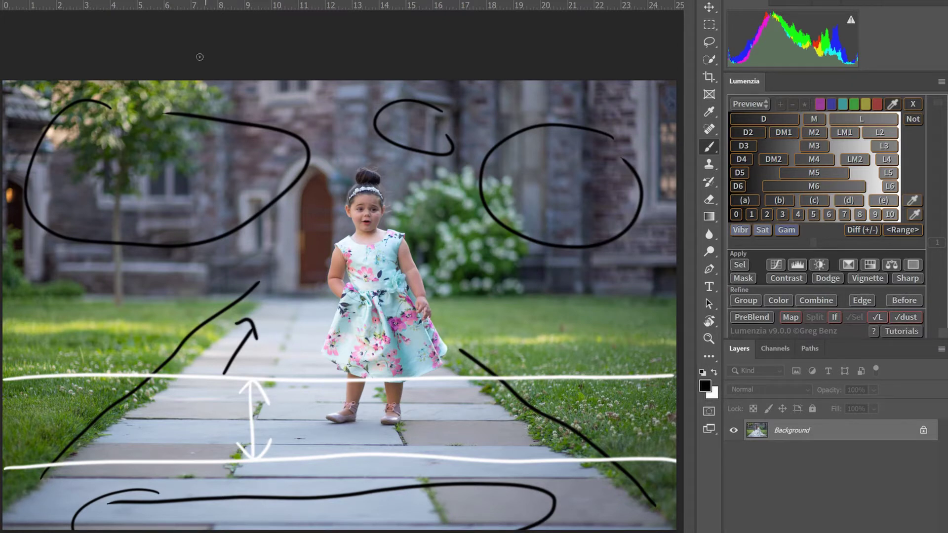
# Switch to the other open photo and paint white lines on both sides of the dress with downward arrows below them
pyautogui.hotkey('ctrl', 'Tab')
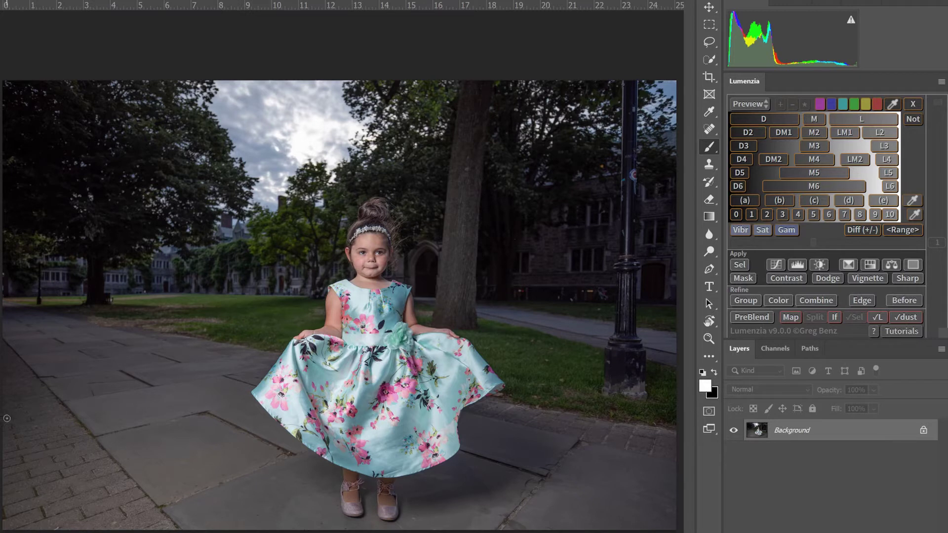
pyautogui.moveTo(4, 413); pyautogui.dragTo(290, 427)
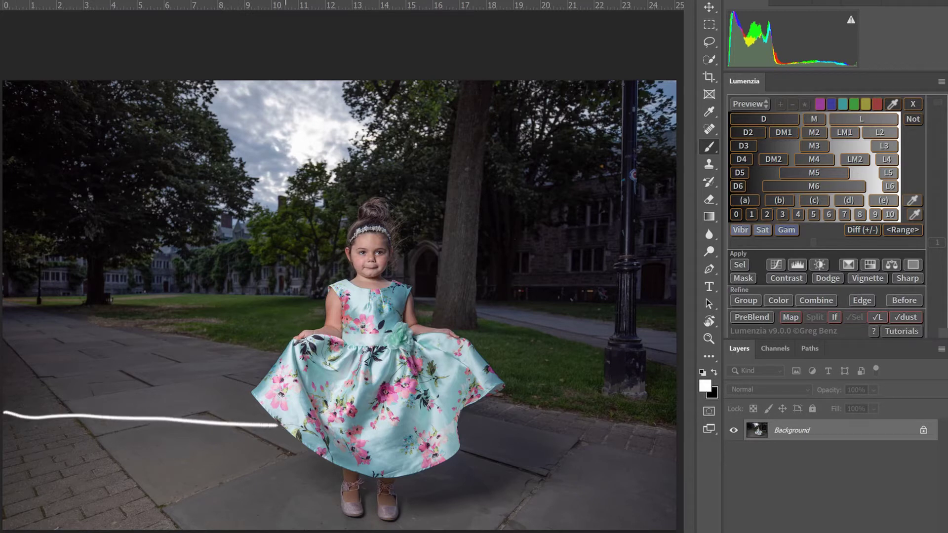
pyautogui.moveTo(464, 429)
pyautogui.mouseDown()
pyautogui.moveTo(590, 444)
pyautogui.moveTo(700, 437)
pyautogui.mouseUp()
pyautogui.moveTo(492, 439)
pyautogui.mouseDown()
pyautogui.moveTo(485, 515)
pyautogui.moveTo(506, 509)
pyautogui.moveTo(524, 484)
pyautogui.mouseUp()
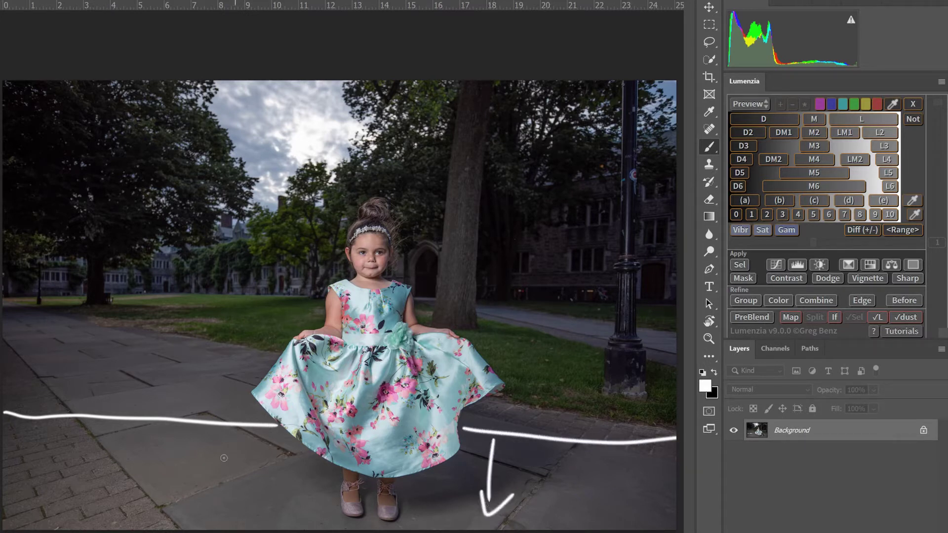
pyautogui.moveTo(193, 429)
pyautogui.mouseDown()
pyautogui.moveTo(186, 513)
pyautogui.moveTo(203, 490)
pyautogui.mouseUp()
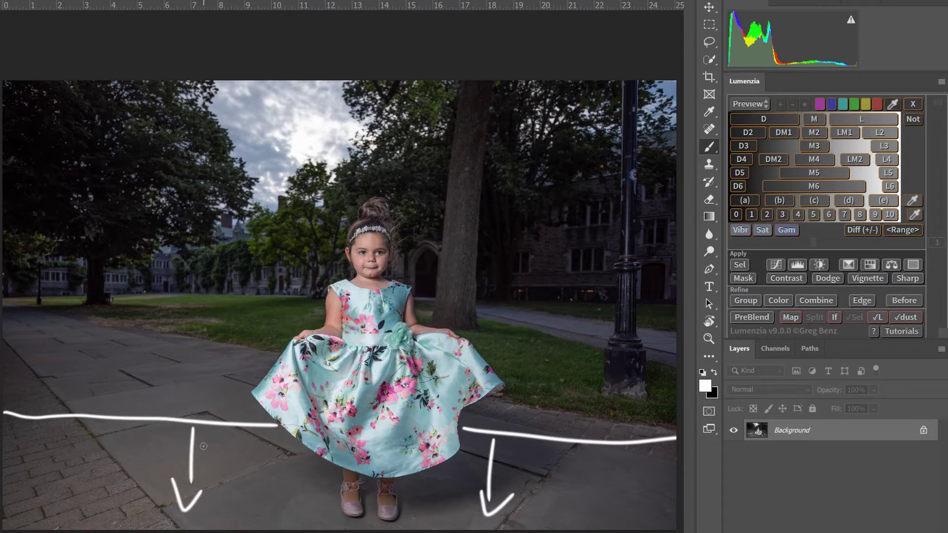
# Paint short and long black arrows above the white lines, pointing toward the background on both sides of the girl
pyautogui.click(714, 372)
pyautogui.moveTo(147, 404); pyautogui.dragTo(184, 226)
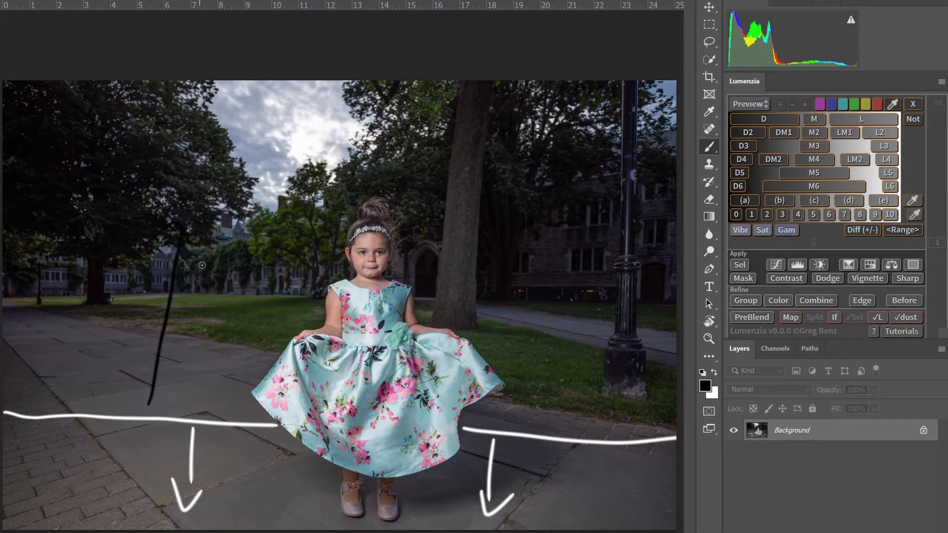
pyautogui.moveTo(546, 406)
pyautogui.mouseDown()
pyautogui.moveTo(569, 272)
pyautogui.moveTo(530, 291)
pyautogui.moveTo(570, 276)
pyautogui.moveTo(578, 334)
pyautogui.mouseUp()
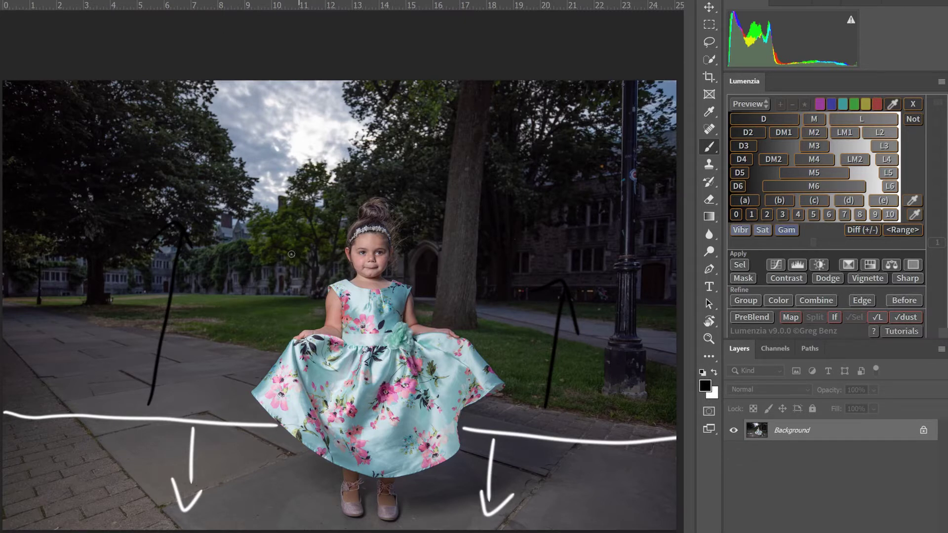
pyautogui.moveTo(78, 385)
pyautogui.mouseDown()
pyautogui.moveTo(106, 276)
pyautogui.moveTo(116, 300)
pyautogui.mouseUp()
pyautogui.moveTo(199, 396)
pyautogui.mouseDown()
pyautogui.moveTo(213, 345)
pyautogui.moveTo(225, 368)
pyautogui.mouseUp()
pyautogui.moveTo(532, 418); pyautogui.dragTo(548, 372)
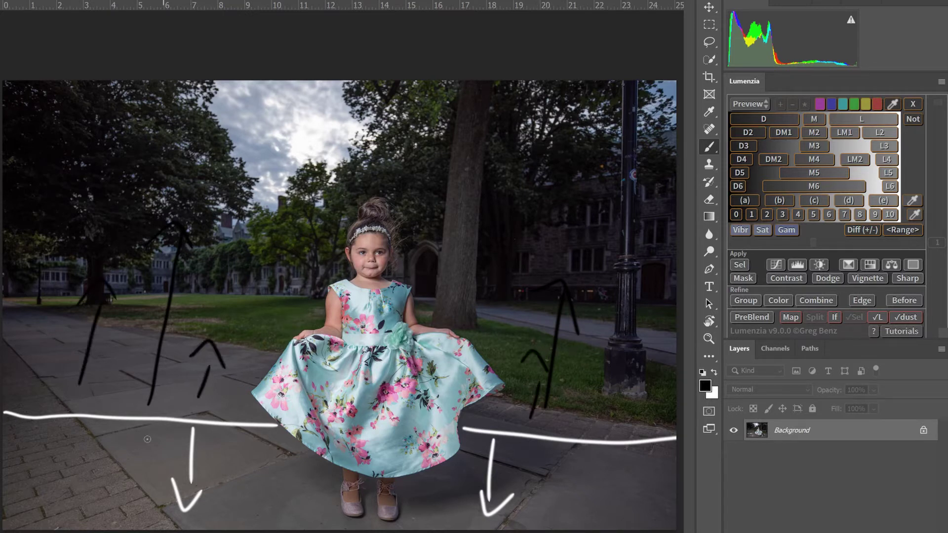
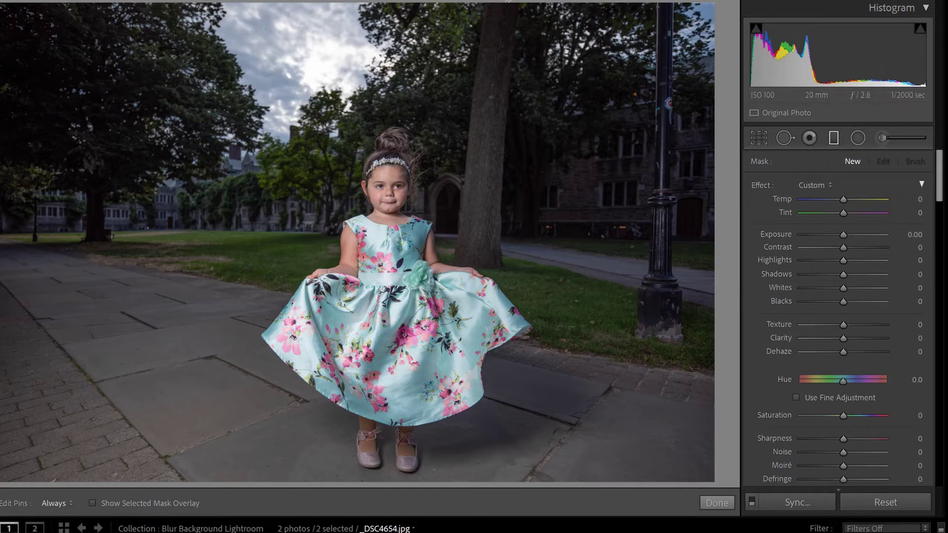
# Draw a level graduated filter down from the photo's top edge and reposition it so its lower line meets the shoes
pyautogui.moveTo(492, 5); pyautogui.dragTo(493, 377)
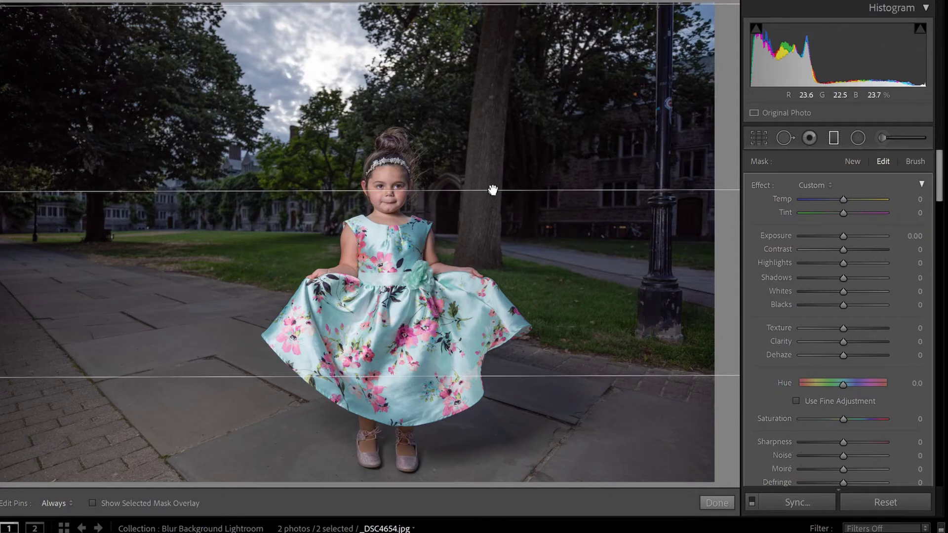
pyautogui.moveTo(493, 191)
pyautogui.press('shift')
pyautogui.moveTo(491, 195); pyautogui.dragTo(472, 399)
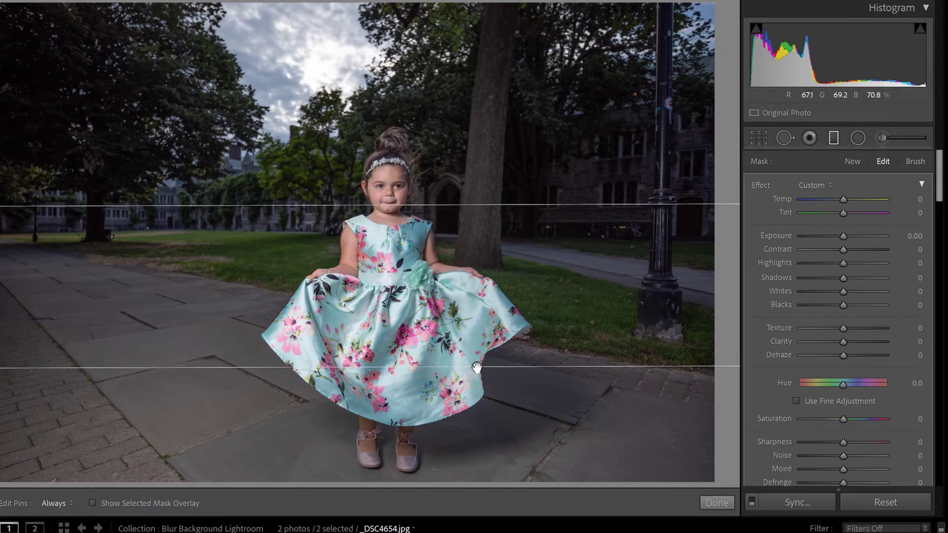
pyautogui.moveTo(477, 367)
pyautogui.moveTo(477, 368); pyautogui.dragTo(490, 302)
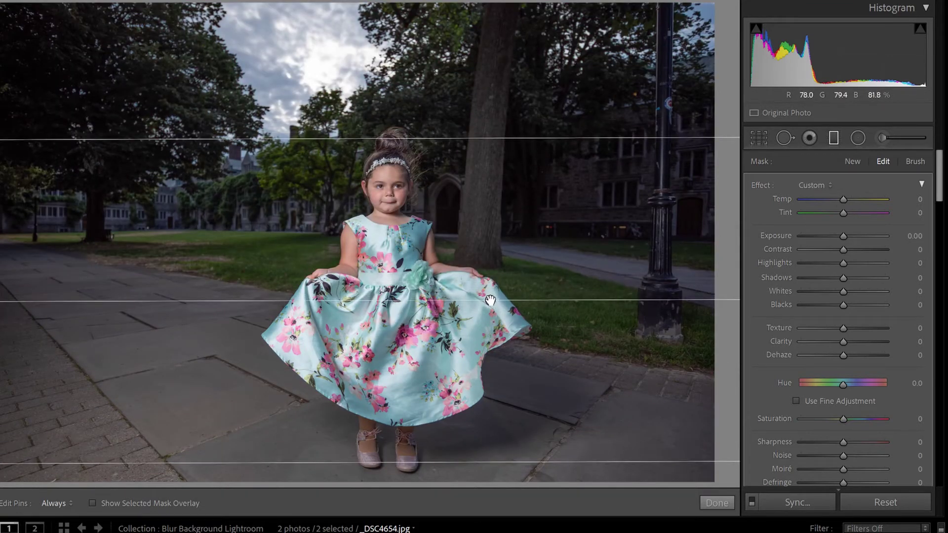
# Narrow the graduated filter's transition by lowering its upper line below the shoulders, and move the whole filter slightly up
pyautogui.moveTo(491, 300)
pyautogui.moveTo(509, 140); pyautogui.dragTo(510, 244)
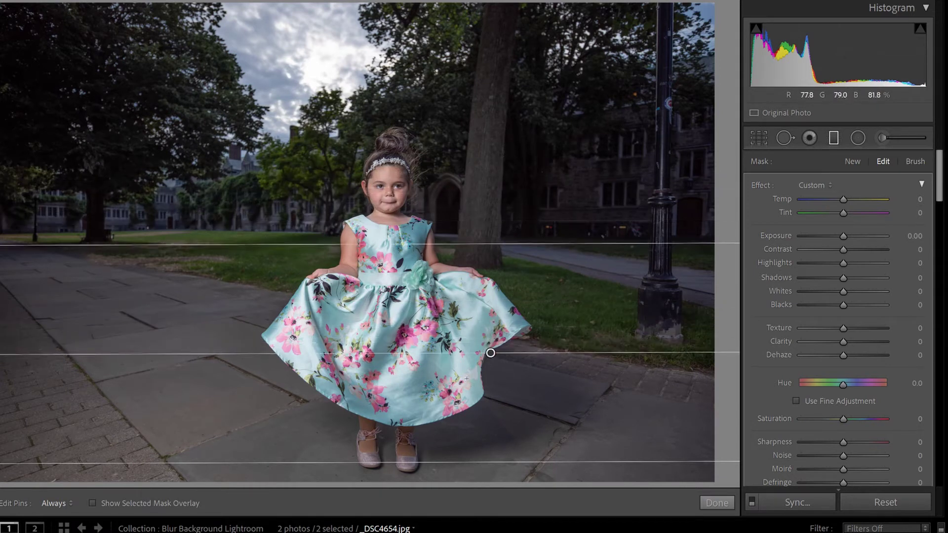
pyautogui.moveTo(491, 353)
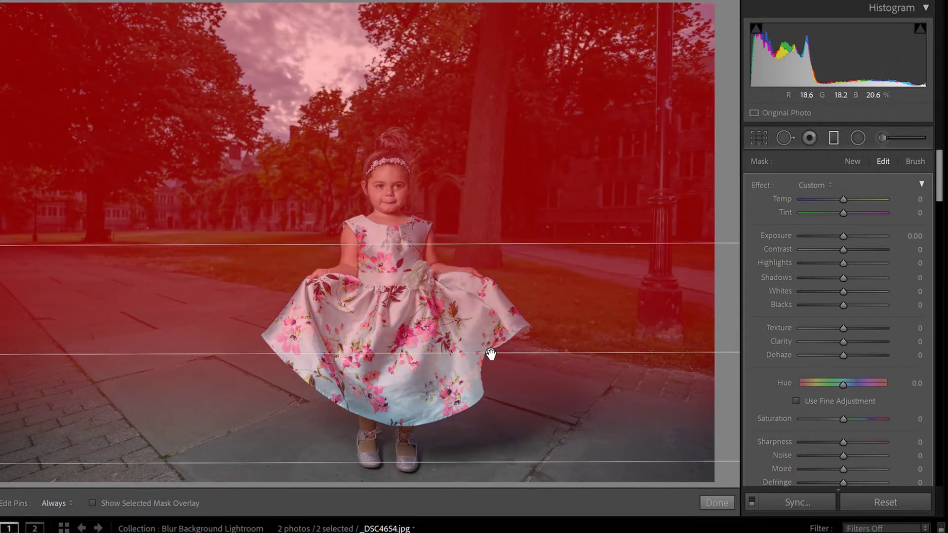
pyautogui.moveTo(491, 353); pyautogui.dragTo(492, 333)
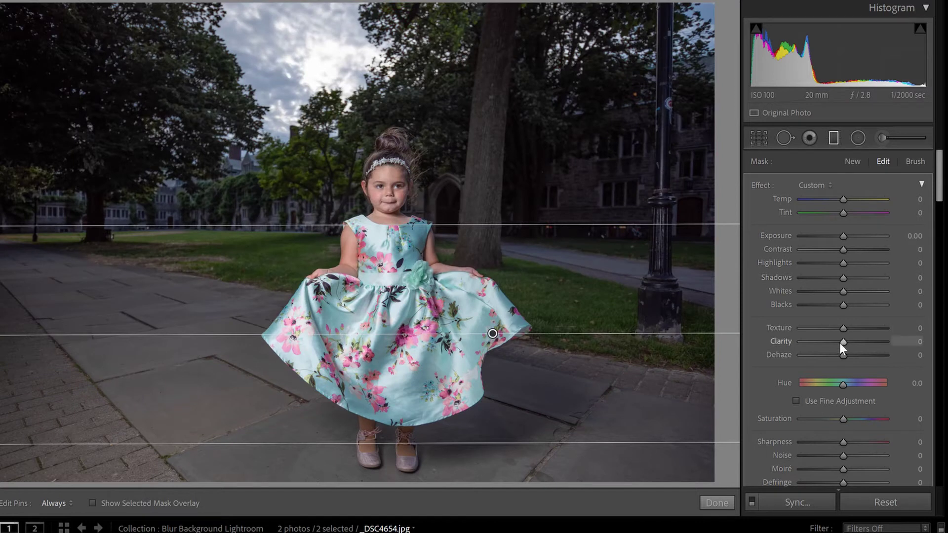
# Set the graduated filter's Clarity to -100 and toggle the filter off and on to compare the effect
pyautogui.moveTo(844, 341); pyautogui.dragTo(778, 339)
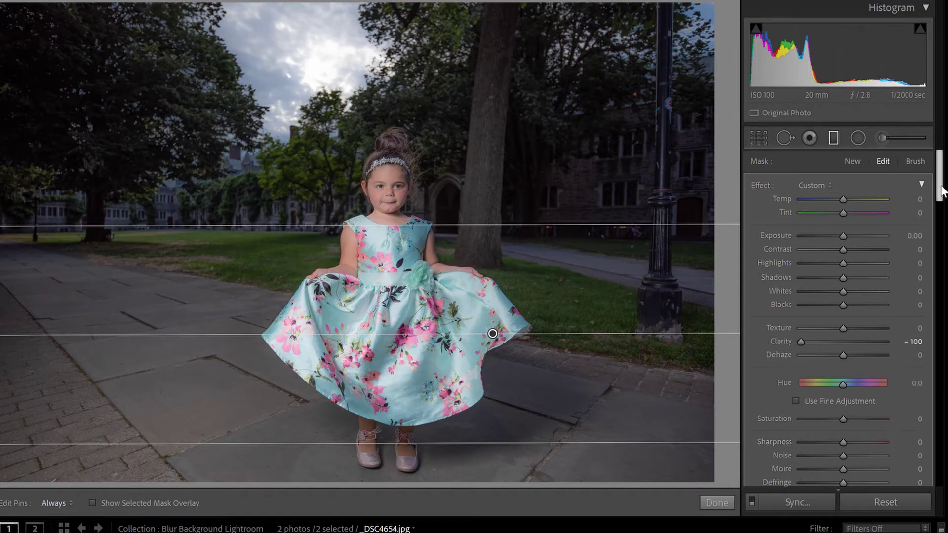
pyautogui.moveTo(941, 192); pyautogui.dragTo(941, 224)
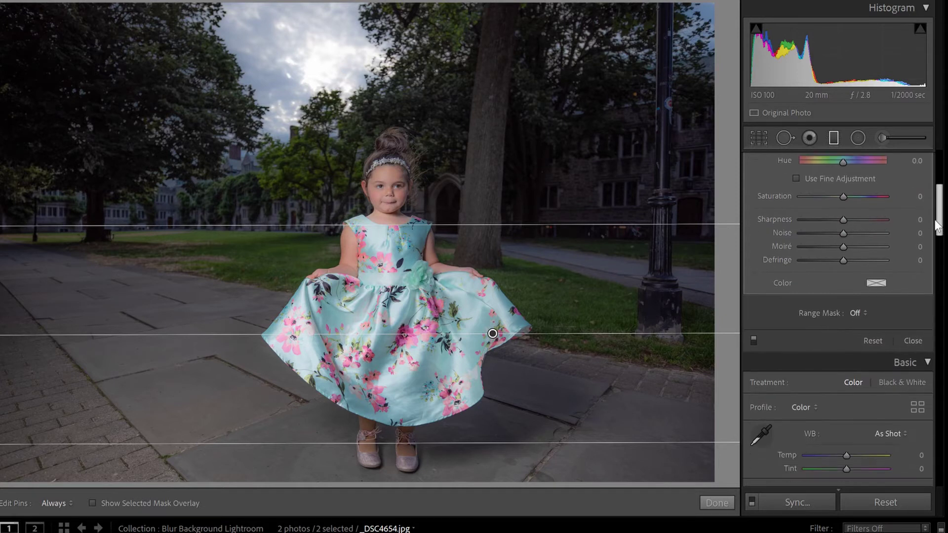
pyautogui.click(754, 344)
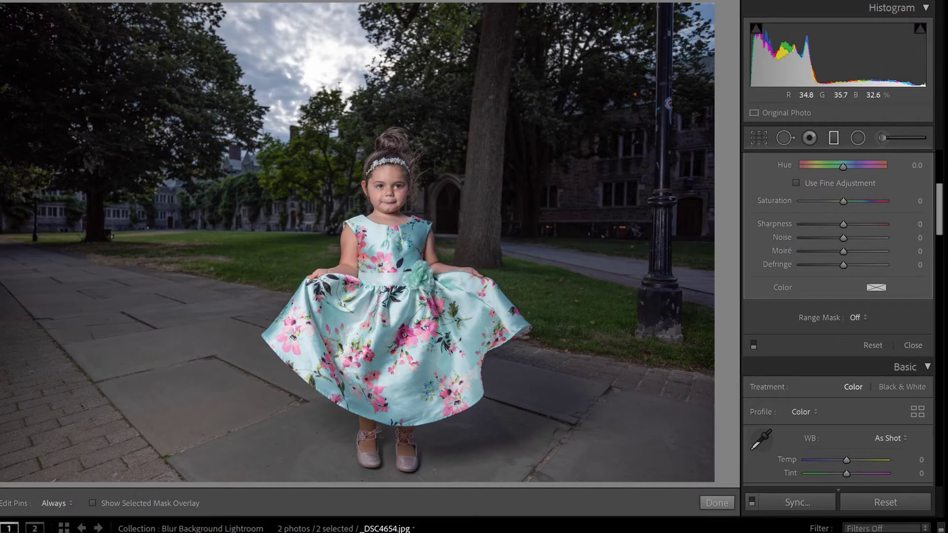
pyautogui.click(754, 345)
pyautogui.click(753, 348)
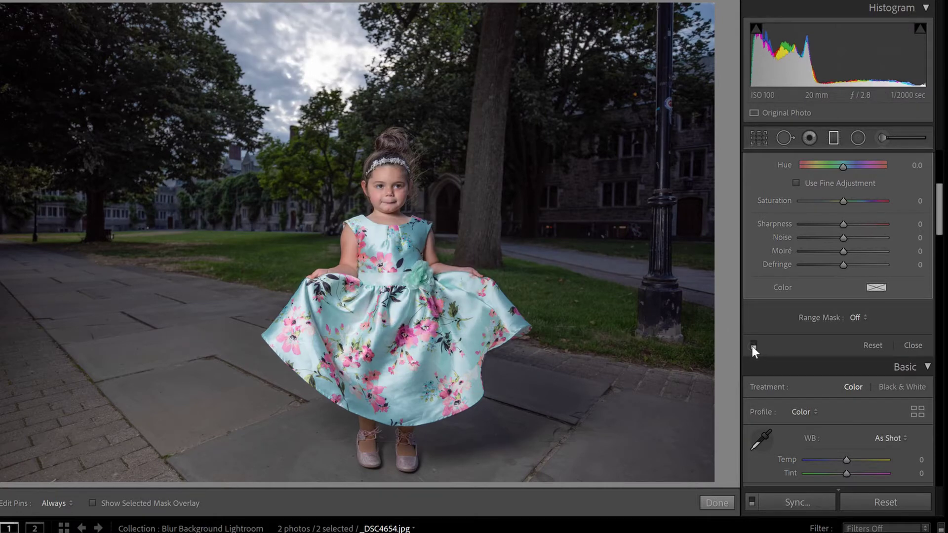
pyautogui.click(752, 348)
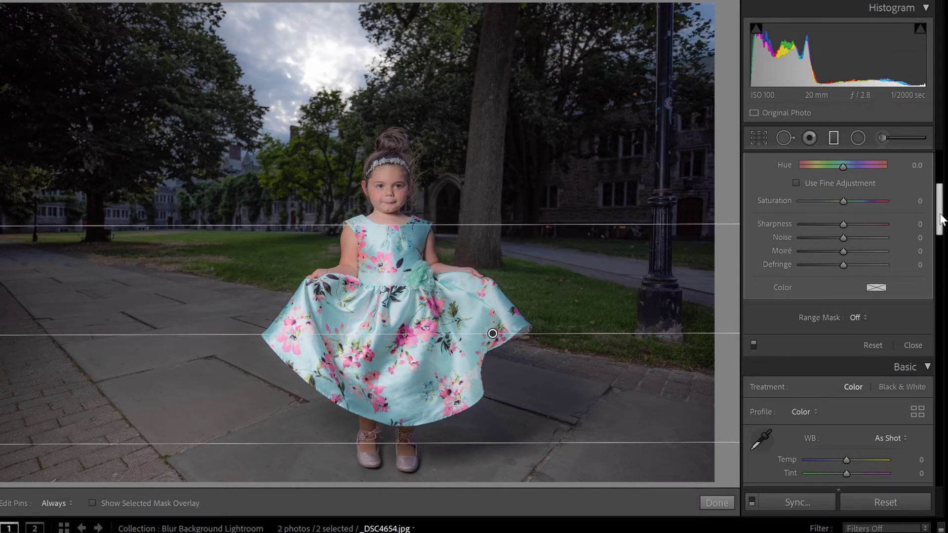
# Set the graduated filter's Sharpness to -100 and toggle the filter to compare the result
pyautogui.moveTo(941, 219); pyautogui.dragTo(941, 186)
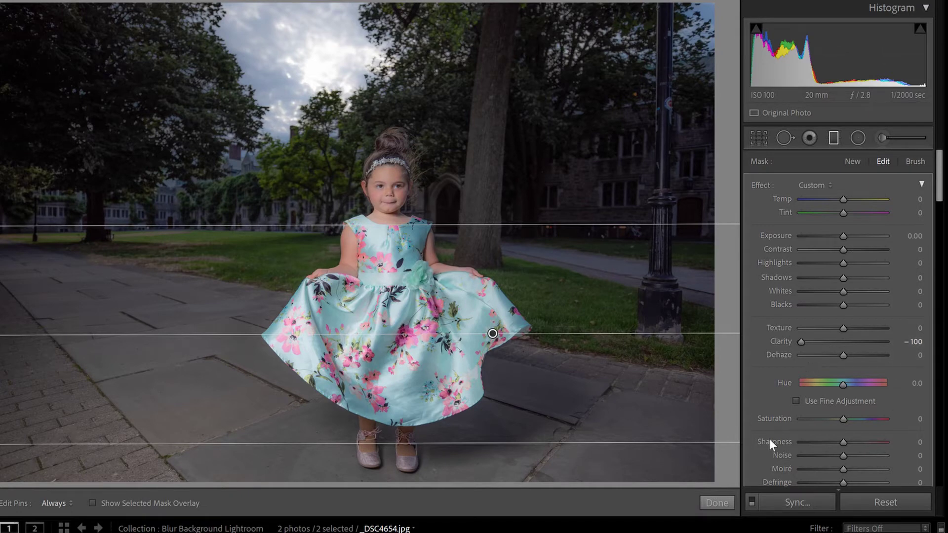
pyautogui.moveTo(843, 444); pyautogui.dragTo(802, 441)
pyautogui.scroll(-3, 781, 420)
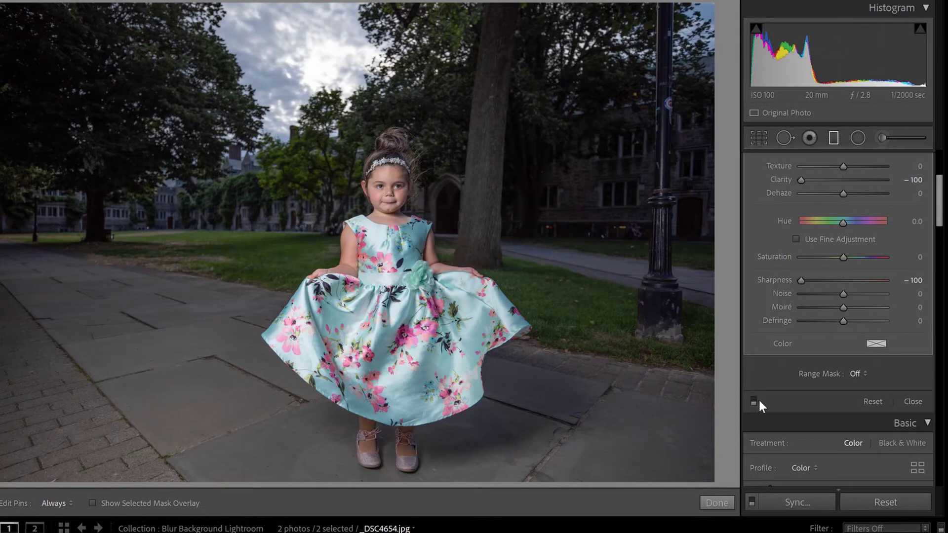
pyautogui.click(754, 401)
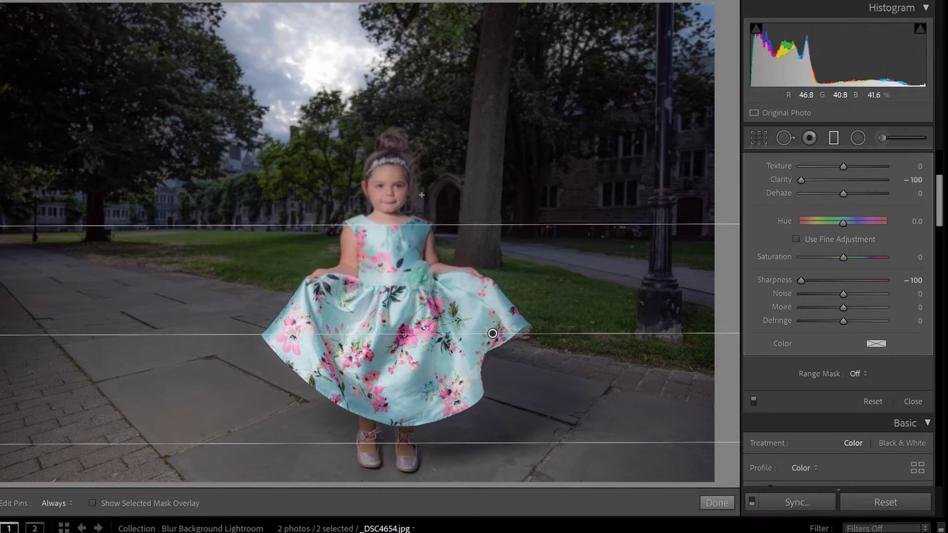
# Toggle the graduated filter off and on to compare the photo with and without the background blur
pyautogui.click(755, 401)
pyautogui.click(755, 401)
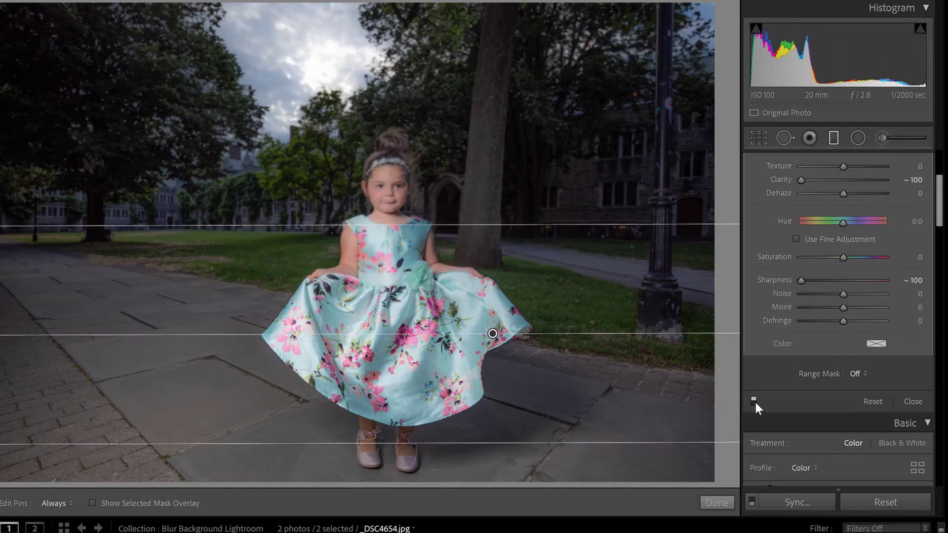
pyautogui.click(754, 402)
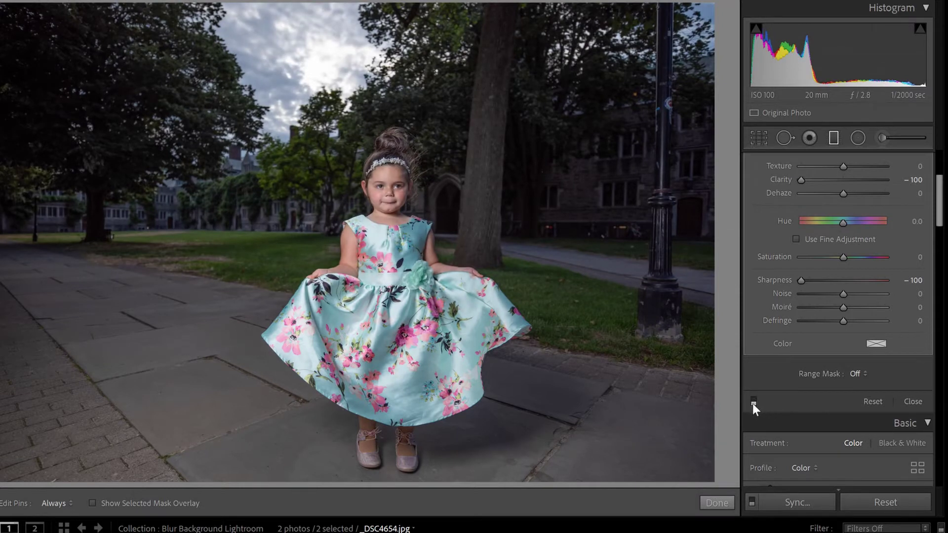
pyautogui.click(752, 402)
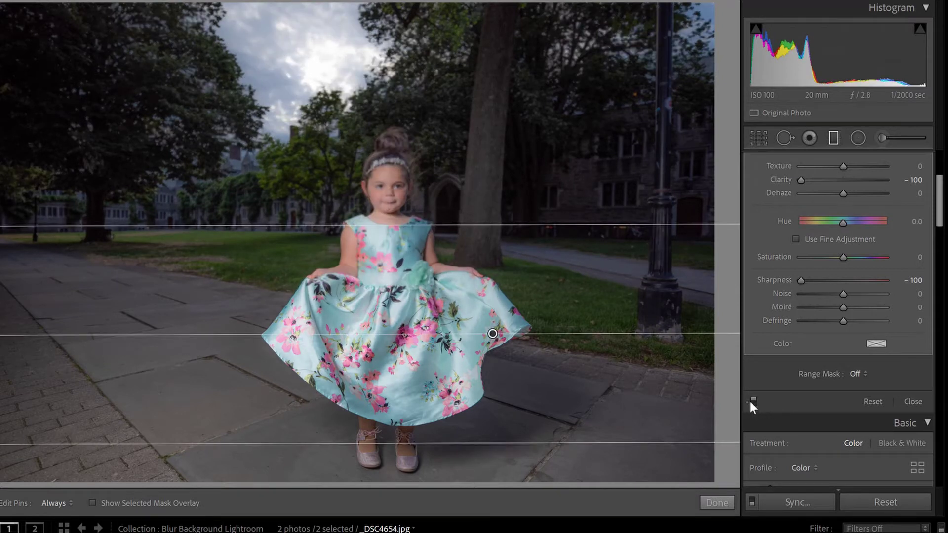
# Set up the graduated filter's mask brush for erasing, with Feather 49 and Auto Mask enabled
pyautogui.scroll(3, 752, 402)
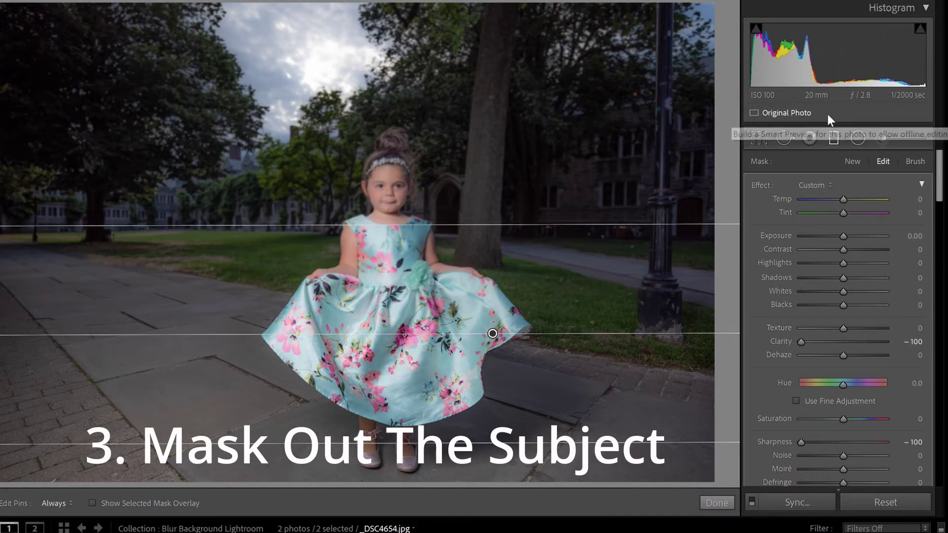
pyautogui.click(914, 163)
pyautogui.moveTo(939, 190); pyautogui.dragTo(927, 223)
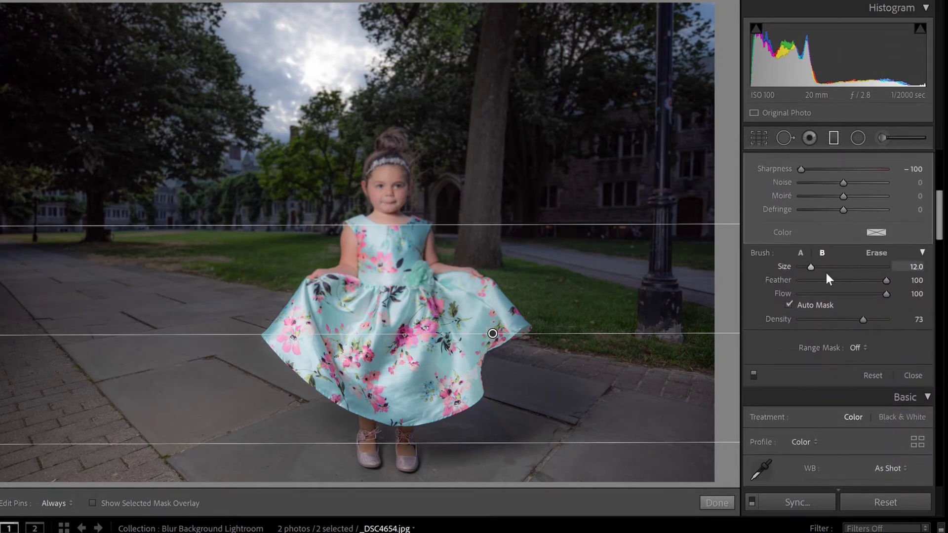
pyautogui.moveTo(940, 228); pyautogui.dragTo(940, 203)
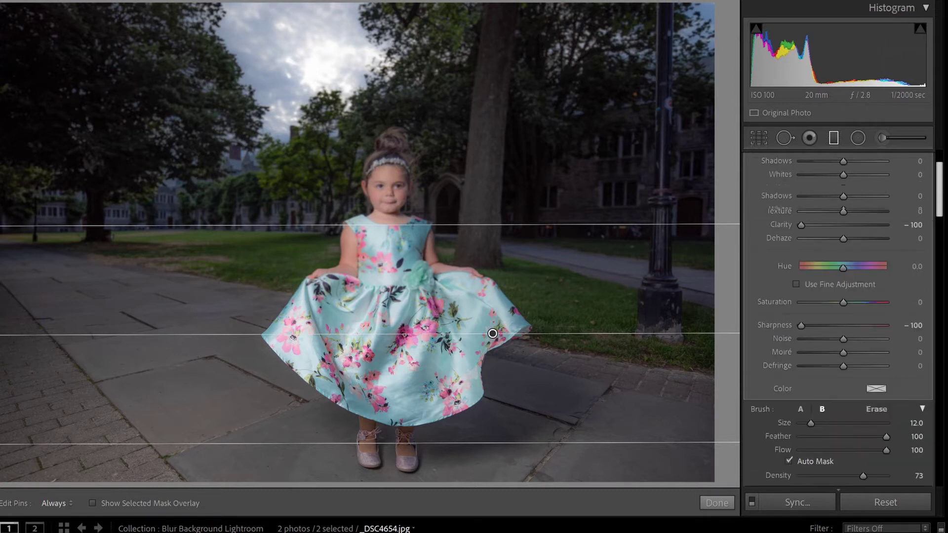
pyautogui.scroll(-5, 897, 238)
pyautogui.click(875, 217)
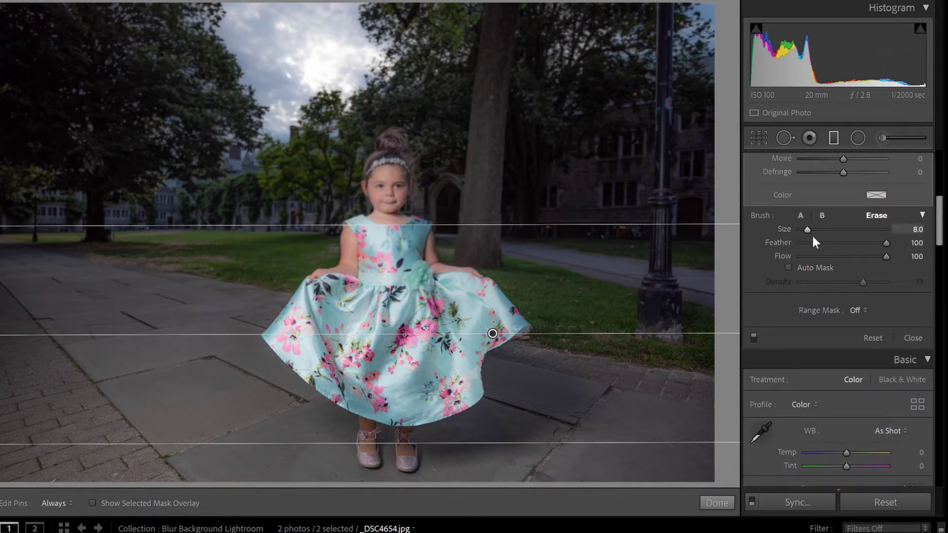
pyautogui.moveTo(887, 241)
pyautogui.mouseDown()
pyautogui.moveTo(835, 239)
pyautogui.moveTo(843, 241)
pyautogui.mouseUp()
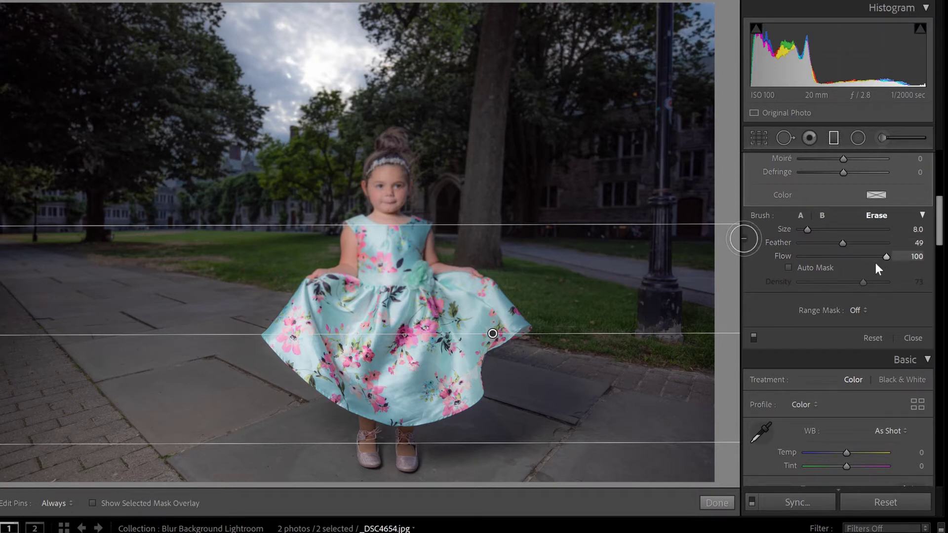
pyautogui.click(789, 267)
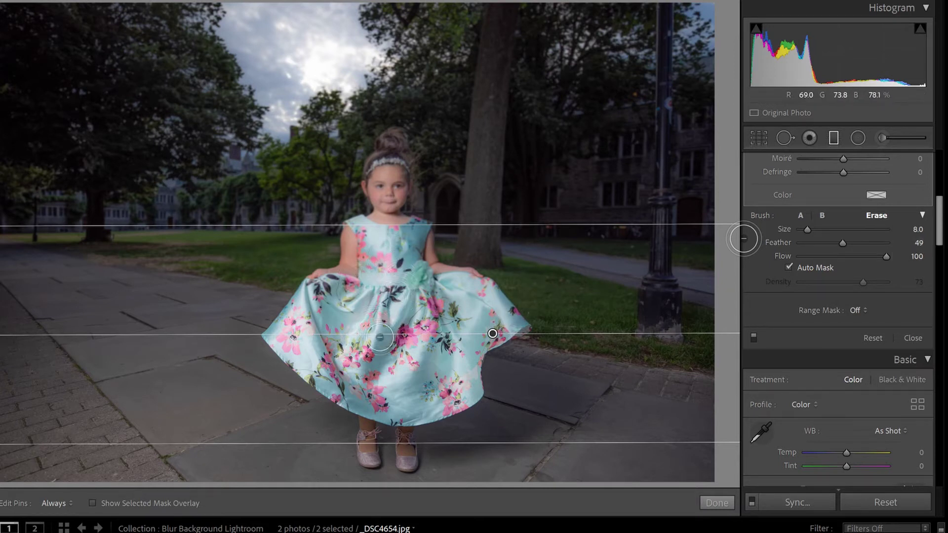
# Erase the filter over the girl's face and parts of her dress with a size 8 brush
pyautogui.scroll(3, 376, 316)
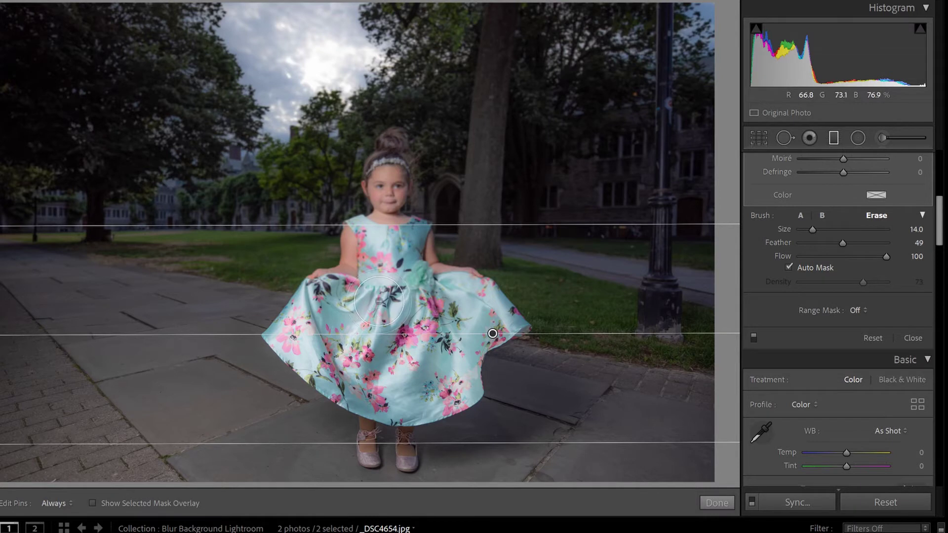
pyautogui.scroll(-3, 384, 266)
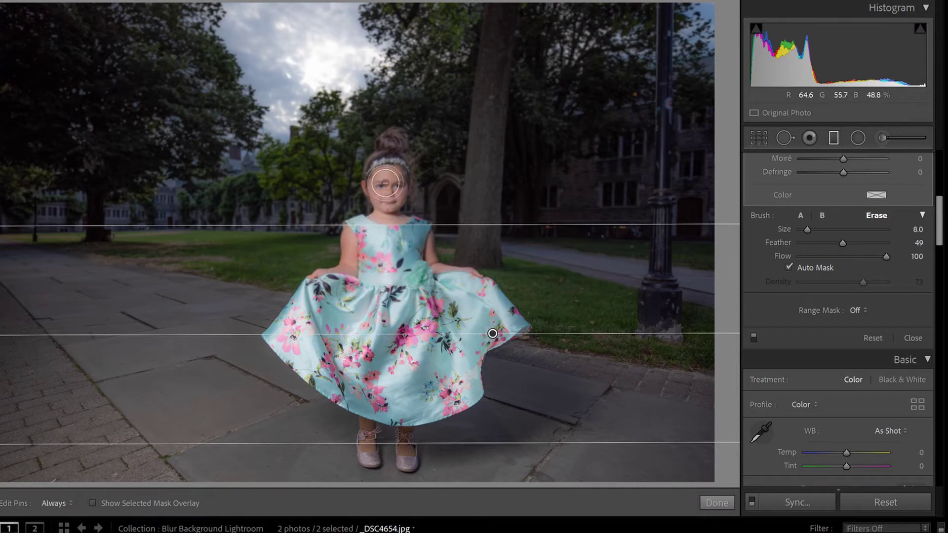
pyautogui.press('h')
pyautogui.moveTo(390, 172)
pyautogui.mouseDown()
pyautogui.moveTo(375, 250)
pyautogui.moveTo(367, 237)
pyautogui.moveTo(354, 249)
pyautogui.moveTo(351, 284)
pyautogui.moveTo(331, 284)
pyautogui.moveTo(305, 304)
pyautogui.moveTo(282, 343)
pyautogui.moveTo(360, 402)
pyautogui.moveTo(415, 409)
pyautogui.moveTo(465, 393)
pyautogui.moveTo(467, 363)
pyautogui.moveTo(494, 329)
pyautogui.mouseUp()
pyautogui.press('h')
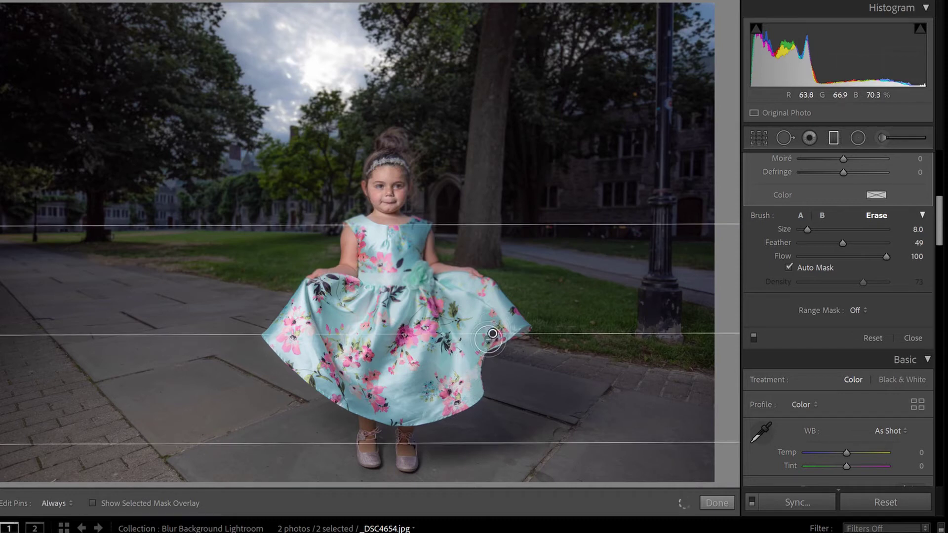
# Show the selected mask overlay and erase the filter from the dress's bodice and waist flower
pyautogui.press('o')
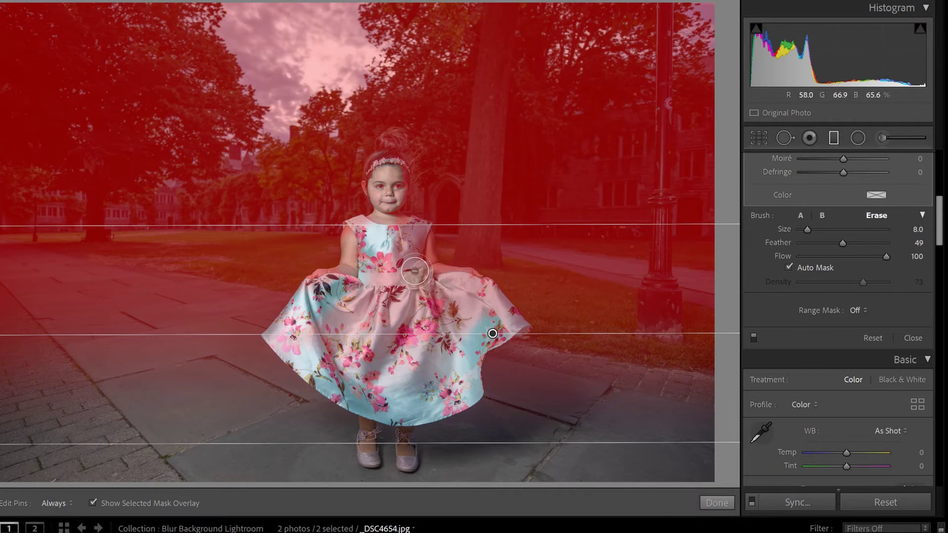
pyautogui.moveTo(415, 272)
pyautogui.mouseDown()
pyautogui.moveTo(400, 237)
pyautogui.moveTo(385, 256)
pyautogui.mouseUp()
pyautogui.press('h')
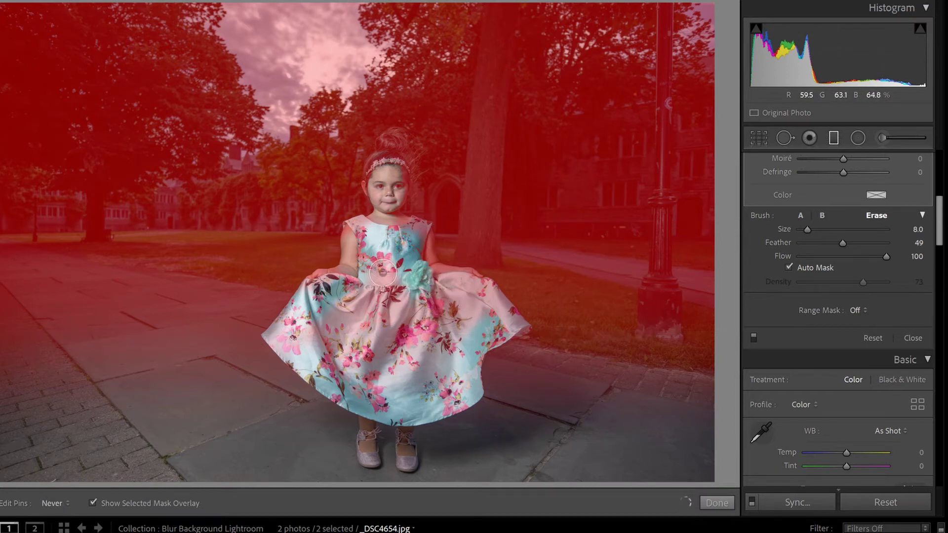
# Enlarge the erase brush to size 11, turn off Auto Mask and erase the filter from the middle of the skirt
pyautogui.press(']')
pyautogui.press('h')
pyautogui.press(']')
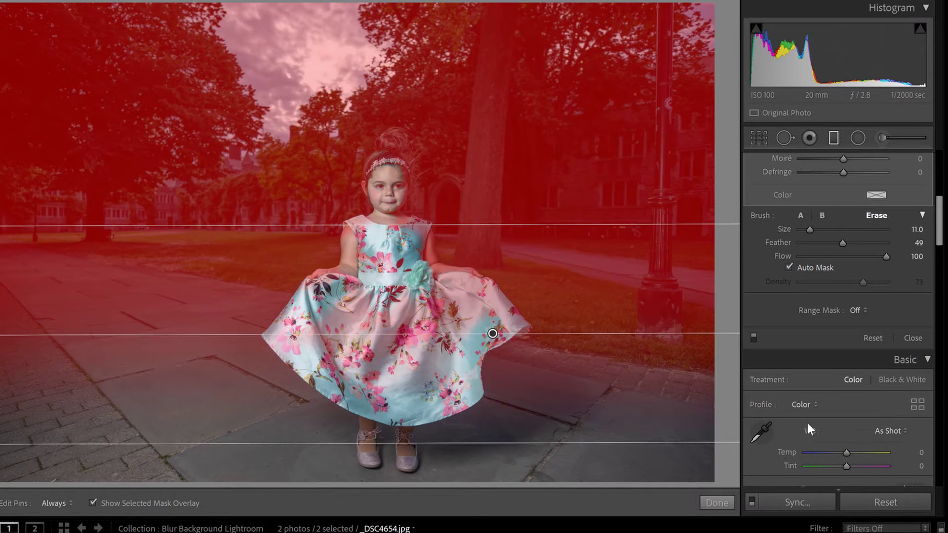
pyautogui.click(789, 268)
pyautogui.press('h')
pyautogui.moveTo(405, 337)
pyautogui.mouseDown()
pyautogui.moveTo(415, 314)
pyautogui.moveTo(412, 340)
pyautogui.moveTo(380, 301)
pyautogui.moveTo(364, 331)
pyautogui.moveTo(337, 324)
pyautogui.moveTo(341, 356)
pyautogui.moveTo(437, 390)
pyautogui.moveTo(461, 305)
pyautogui.moveTo(429, 295)
pyautogui.moveTo(406, 299)
pyautogui.moveTo(400, 320)
pyautogui.moveTo(375, 318)
pyautogui.moveTo(350, 336)
pyautogui.moveTo(303, 334)
pyautogui.moveTo(362, 303)
pyautogui.moveTo(372, 269)
pyautogui.moveTo(400, 262)
pyautogui.moveTo(381, 250)
pyautogui.mouseUp()
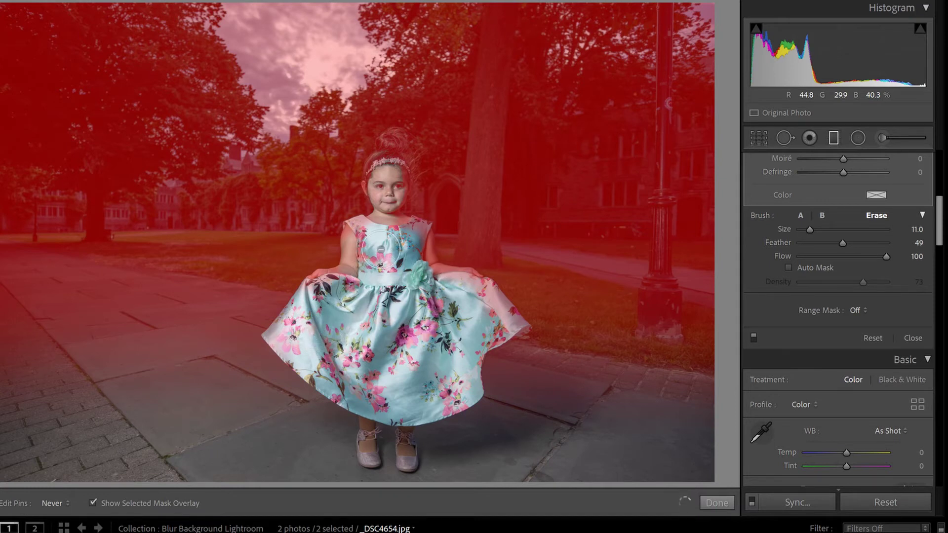
pyautogui.press('h')
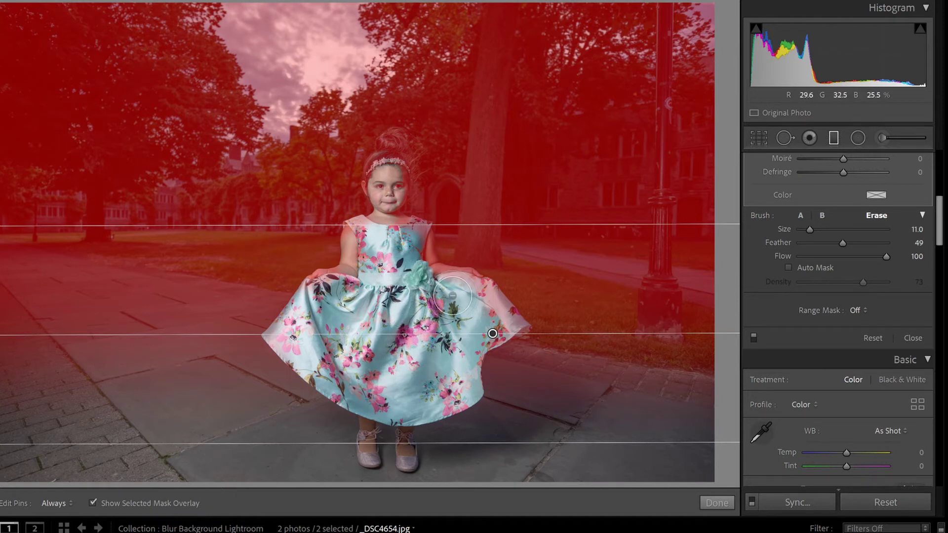
pyautogui.press('h')
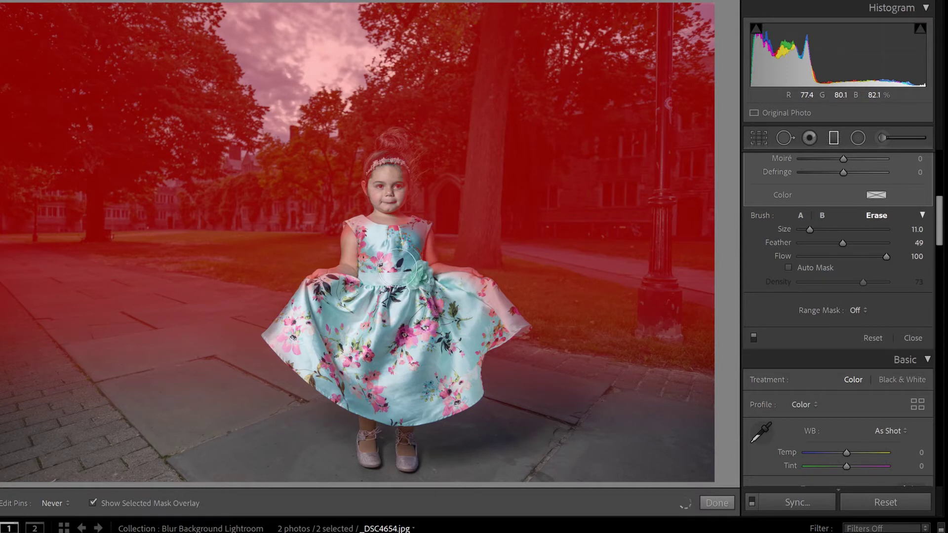
pyautogui.press('h')
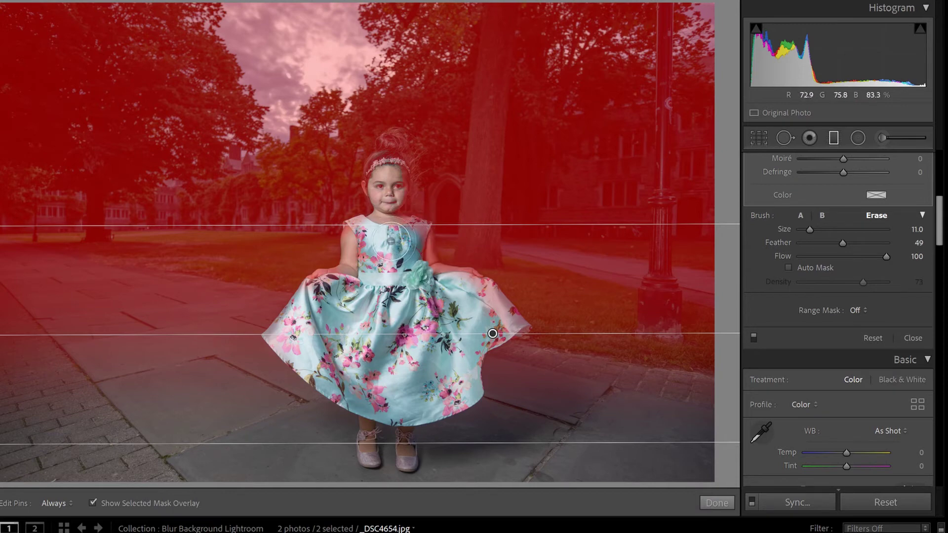
# Zoom in on the girl and, with Auto Mask off, erase the filter from her forehead and the left part of the headband
pyautogui.click(389, 190)
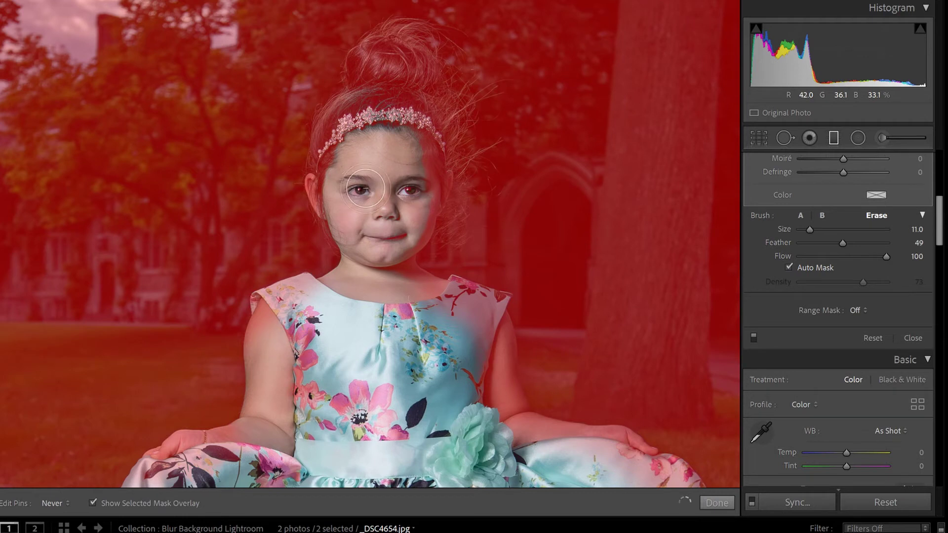
pyautogui.press('h')
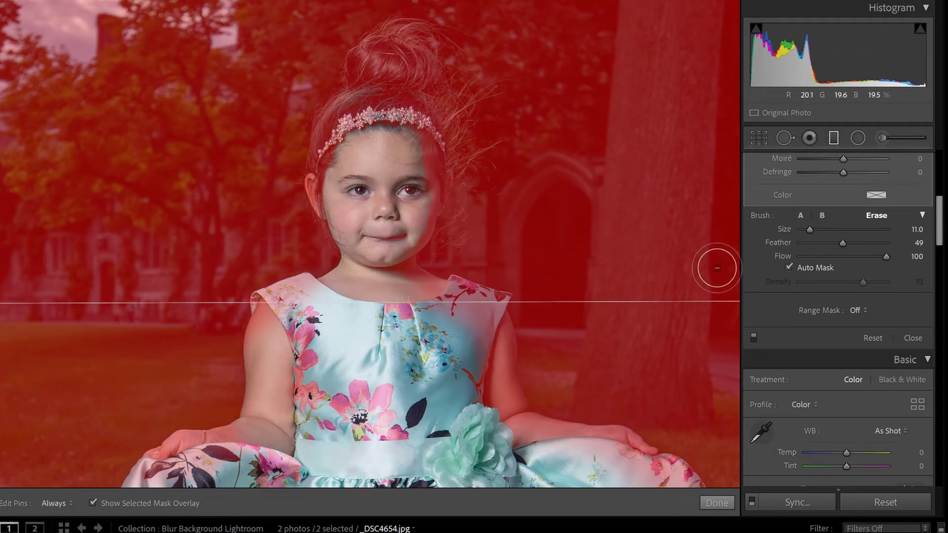
pyautogui.click(789, 268)
pyautogui.press('h')
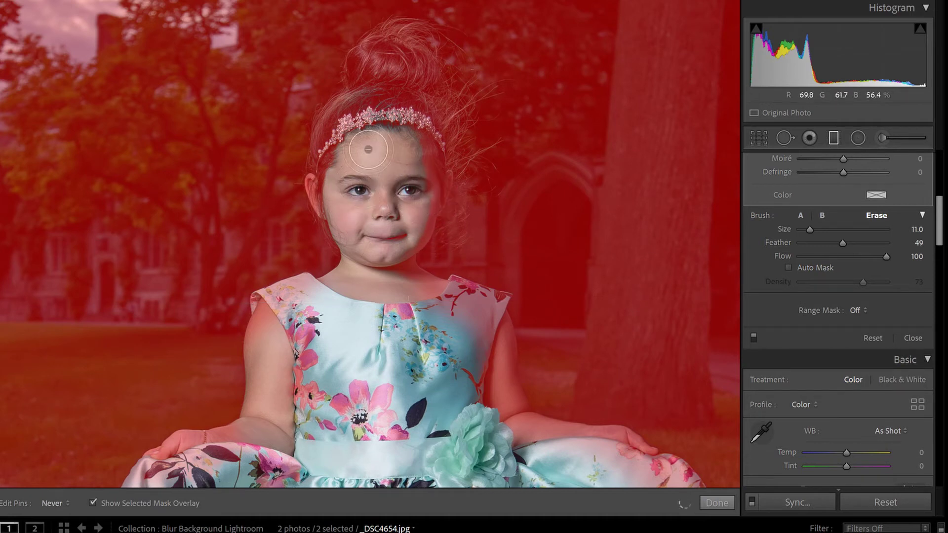
pyautogui.moveTo(366, 139)
pyautogui.mouseDown()
pyautogui.moveTo(345, 163)
pyautogui.moveTo(343, 143)
pyautogui.moveTo(341, 181)
pyautogui.mouseUp()
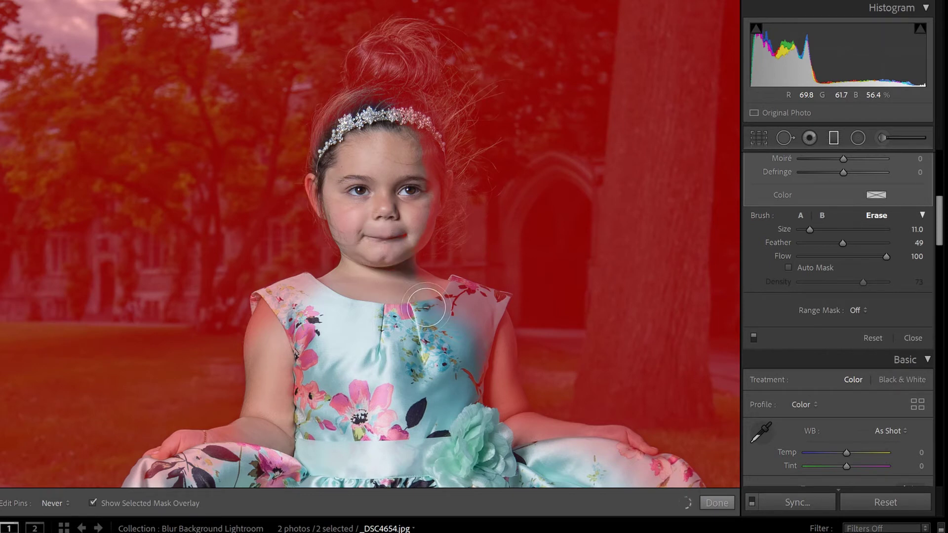
# Erase the filter from the bodice, neck, hair bun and the arm at the photo's left
pyautogui.moveTo(454, 314)
pyautogui.mouseDown()
pyautogui.moveTo(473, 316)
pyautogui.moveTo(500, 422)
pyautogui.moveTo(399, 422)
pyautogui.mouseUp()
pyautogui.moveTo(271, 345)
pyautogui.mouseDown()
pyautogui.moveTo(278, 310)
pyautogui.moveTo(299, 340)
pyautogui.mouseUp()
pyautogui.moveTo(380, 278)
pyautogui.mouseDown()
pyautogui.moveTo(383, 176)
pyautogui.moveTo(418, 166)
pyautogui.moveTo(407, 225)
pyautogui.moveTo(367, 162)
pyautogui.moveTo(393, 115)
pyautogui.moveTo(390, 44)
pyautogui.moveTo(433, 139)
pyautogui.moveTo(341, 148)
pyautogui.moveTo(388, 74)
pyautogui.moveTo(382, 188)
pyautogui.mouseUp()
pyautogui.moveTo(277, 409)
pyautogui.mouseDown()
pyautogui.moveTo(217, 458)
pyautogui.moveTo(205, 453)
pyautogui.moveTo(219, 455)
pyautogui.moveTo(208, 469)
pyautogui.moveTo(184, 478)
pyautogui.mouseUp()
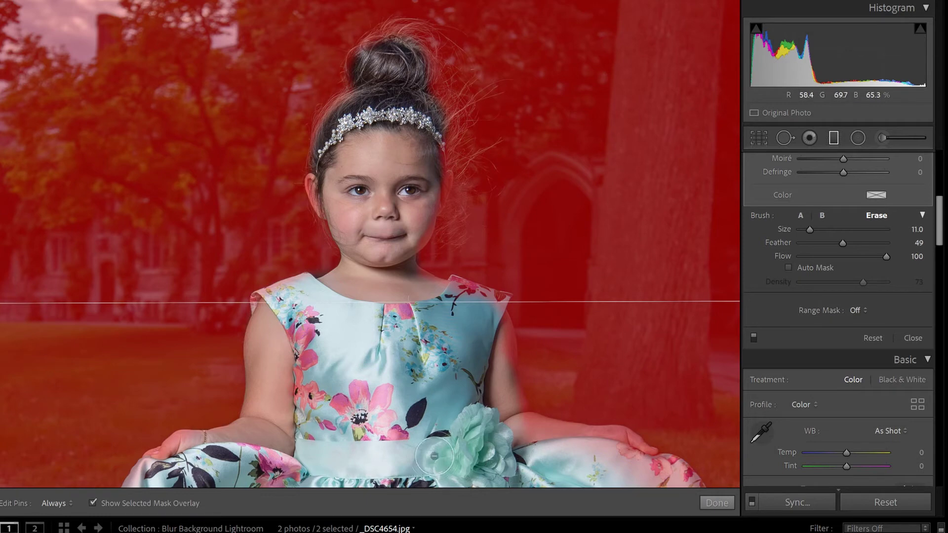
# Erase the remaining filter from the skirt's outspread right side down to its hem
pyautogui.moveTo(423, 439); pyautogui.dragTo(358, 266)
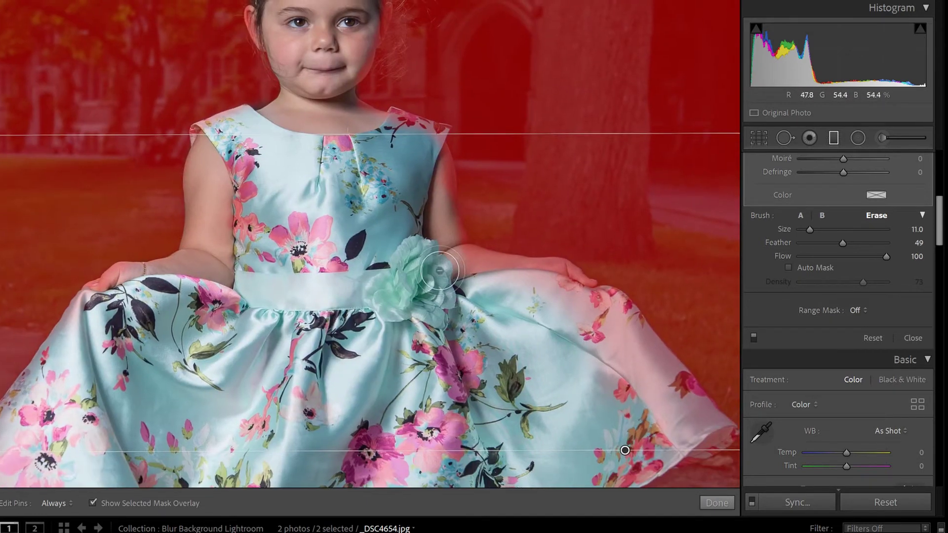
pyautogui.moveTo(270, 346)
pyautogui.mouseDown()
pyautogui.moveTo(415, 228)
pyautogui.moveTo(241, 280)
pyautogui.moveTo(200, 345)
pyautogui.mouseUp()
pyautogui.press('h')
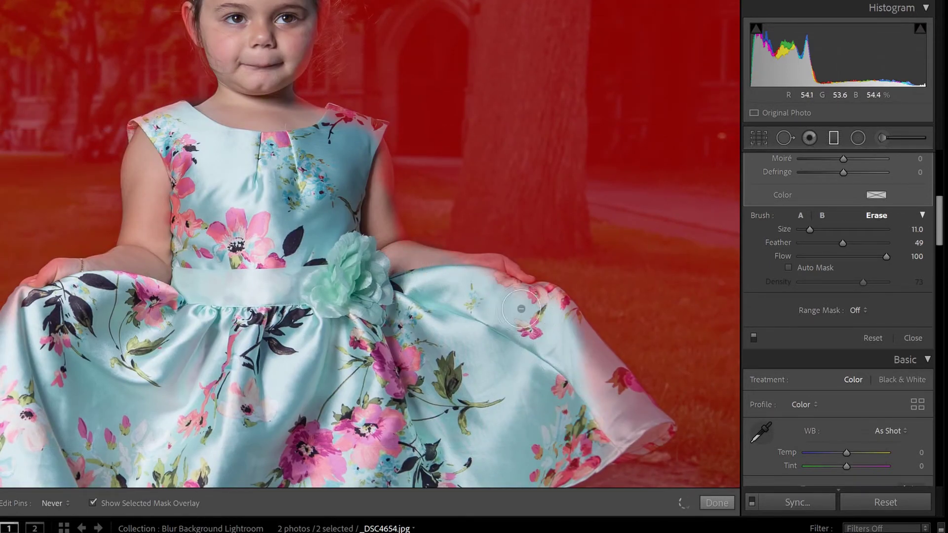
pyautogui.moveTo(558, 349)
pyautogui.mouseDown()
pyautogui.moveTo(593, 383)
pyautogui.moveTo(611, 433)
pyautogui.moveTo(586, 455)
pyautogui.moveTo(568, 452)
pyautogui.moveTo(586, 433)
pyautogui.moveTo(605, 426)
pyautogui.moveTo(547, 464)
pyautogui.mouseUp()
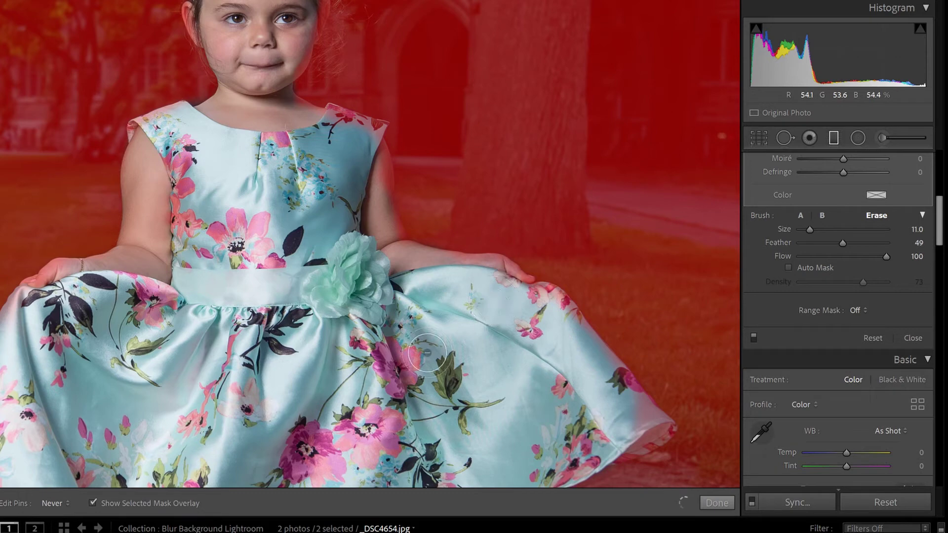
pyautogui.press('h')
# Enable Auto Mask, set the erase brush's Feather to 73 and erase the filter along the hair and the face's right edge
pyautogui.moveTo(236, 207); pyautogui.dragTo(254, 391)
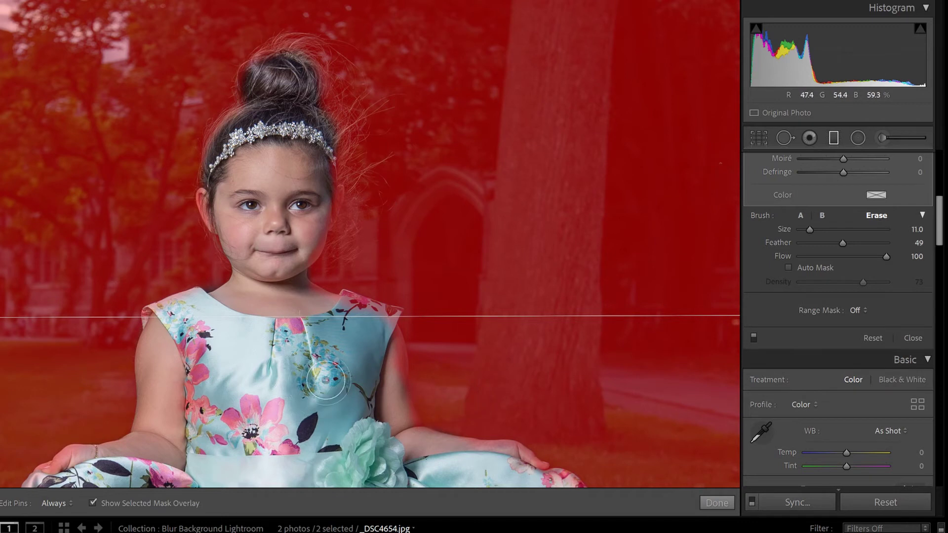
pyautogui.press('h')
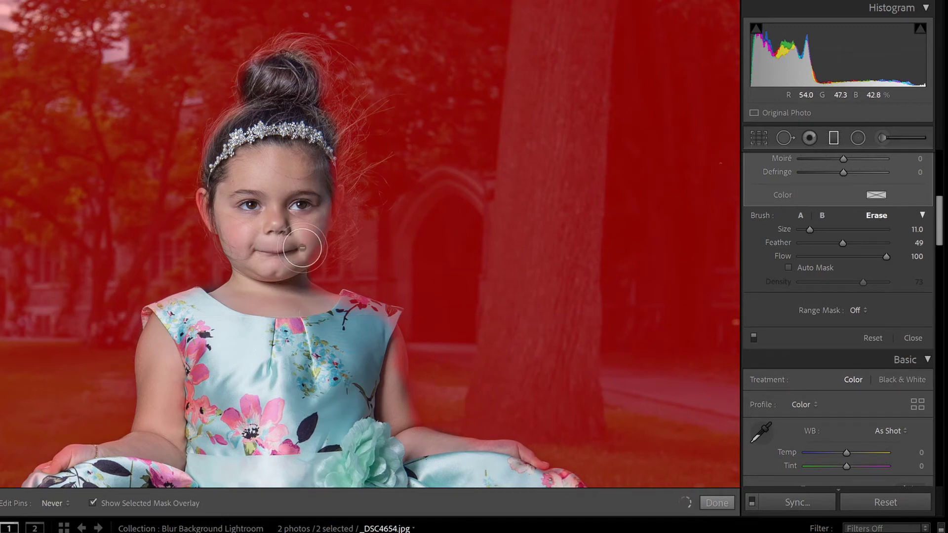
pyautogui.press('h')
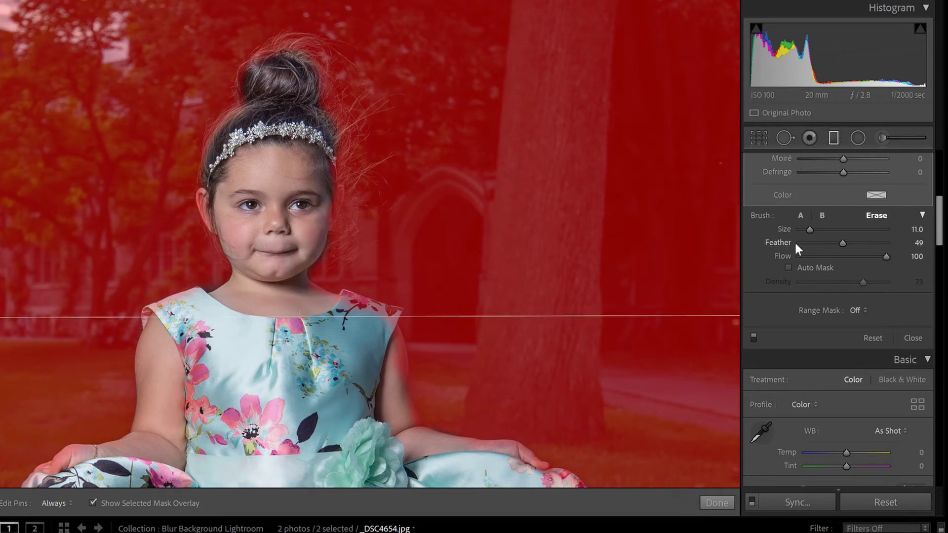
pyautogui.click(788, 266)
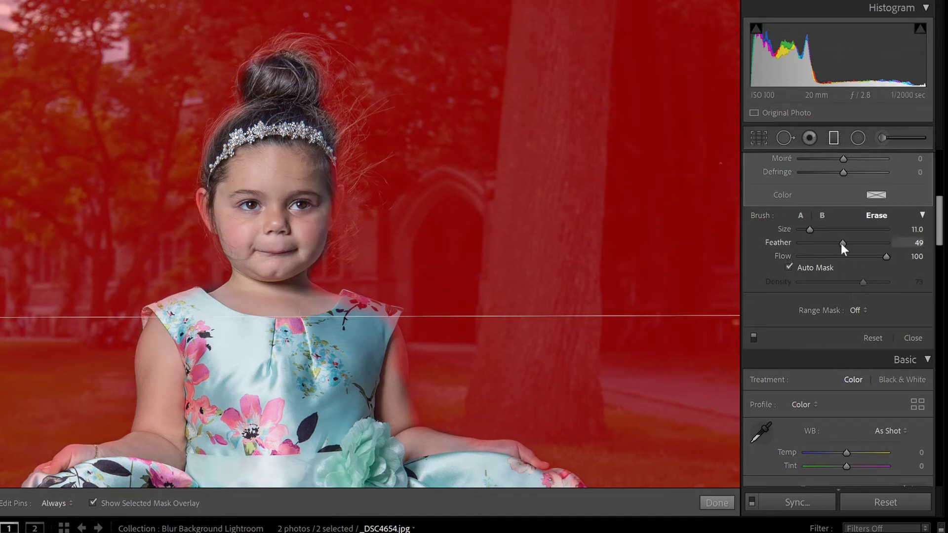
pyautogui.moveTo(844, 243); pyautogui.dragTo(864, 245)
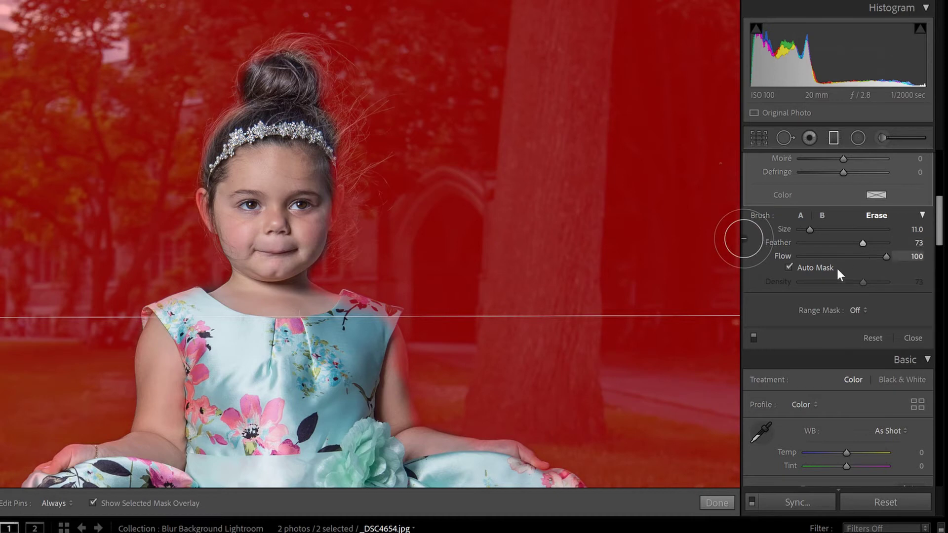
pyautogui.press('h')
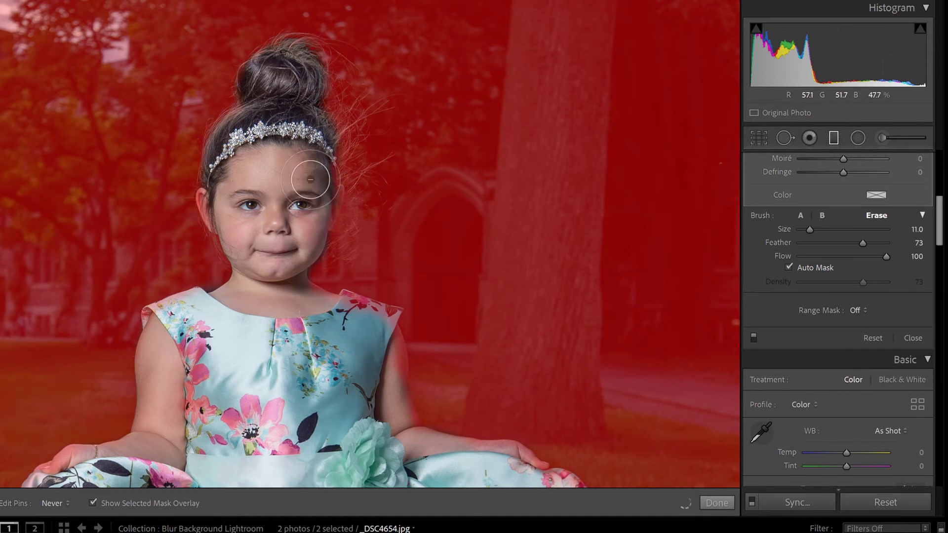
pyautogui.moveTo(314, 171)
pyautogui.mouseDown()
pyautogui.moveTo(319, 201)
pyautogui.moveTo(315, 152)
pyautogui.mouseUp()
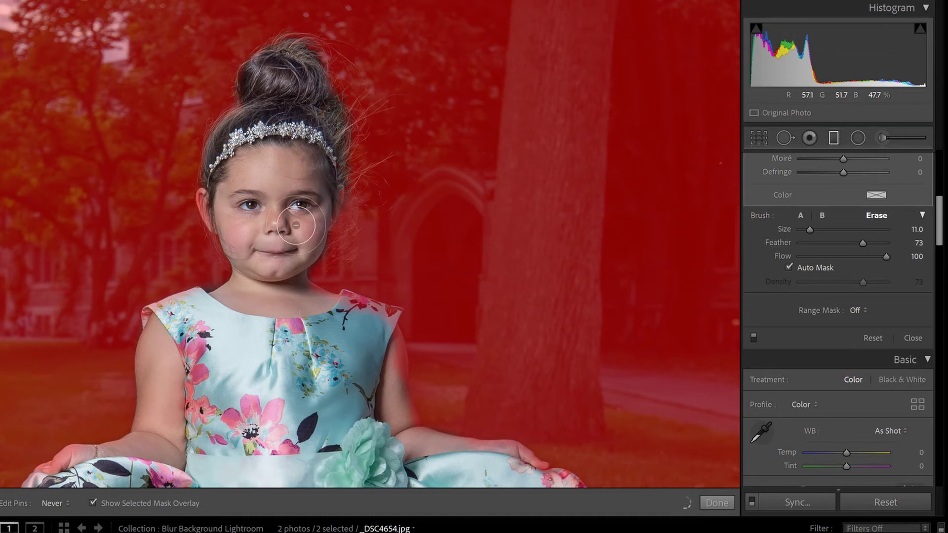
pyautogui.moveTo(313, 212)
pyautogui.mouseDown()
pyautogui.moveTo(317, 186)
pyautogui.moveTo(328, 191)
pyautogui.moveTo(303, 207)
pyautogui.moveTo(315, 186)
pyautogui.mouseUp()
pyautogui.press('h')
# Reduce the erase brush to size 4, turn Auto Mask off and erase the filter from the hair beside the headband's right end
pyautogui.scroll(-3, 293, 243)
pyautogui.scroll(-4, 230, 199)
pyautogui.click(790, 267)
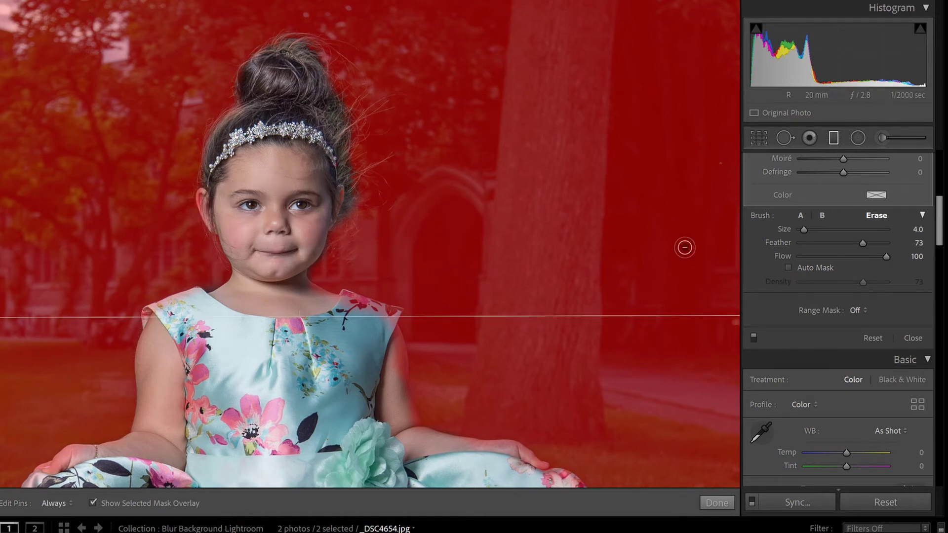
pyautogui.press('h')
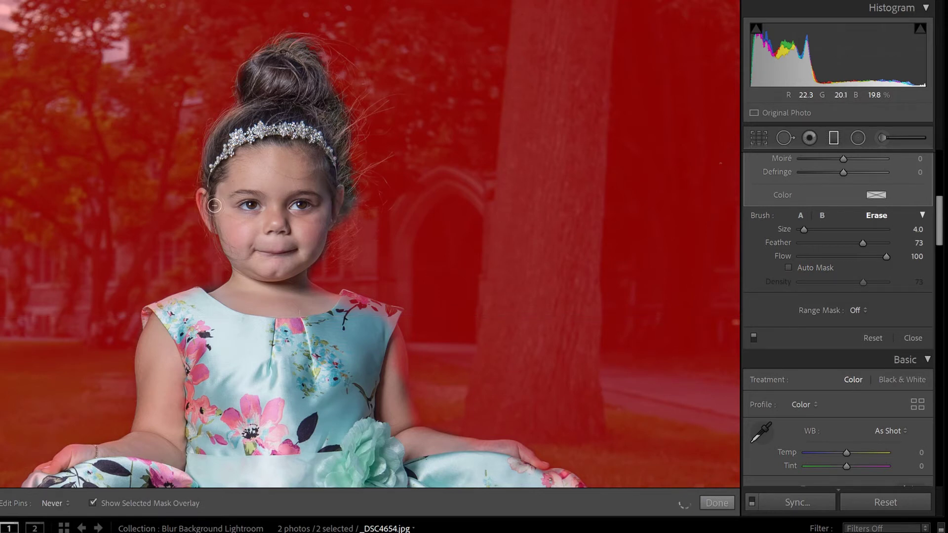
pyautogui.moveTo(348, 150); pyautogui.dragTo(351, 188)
pyautogui.press('h')
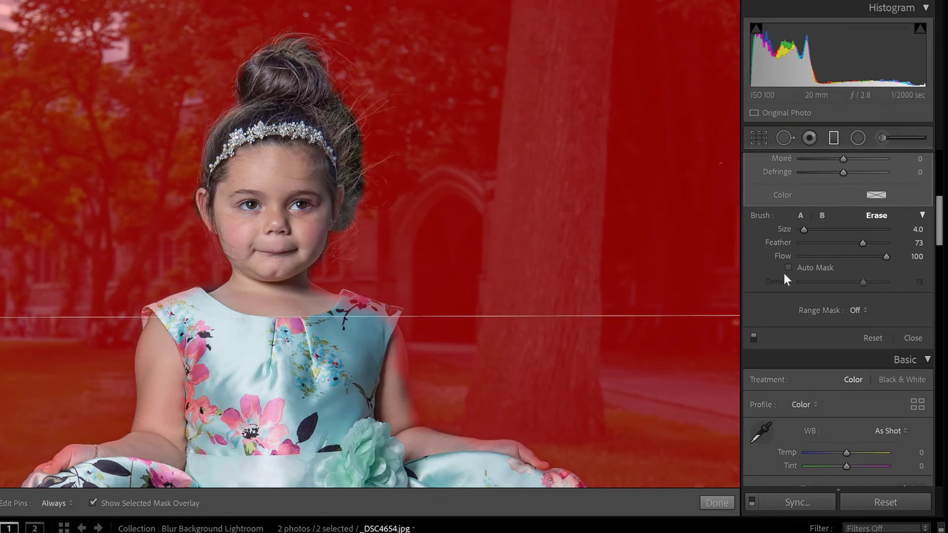
# Paint the filter back over the background along the hair's right edge, using brush A at size 11 with Auto Mask on
pyautogui.click(801, 217)
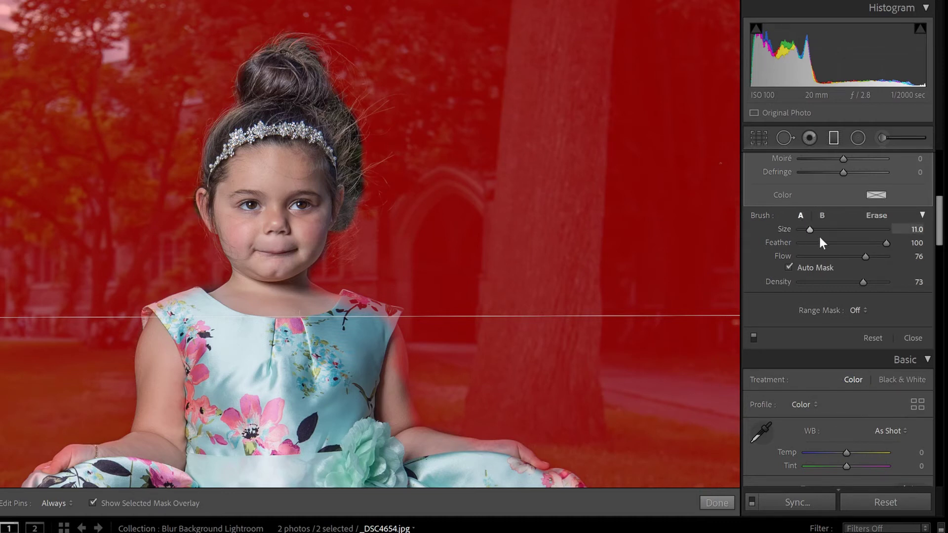
pyautogui.press('h')
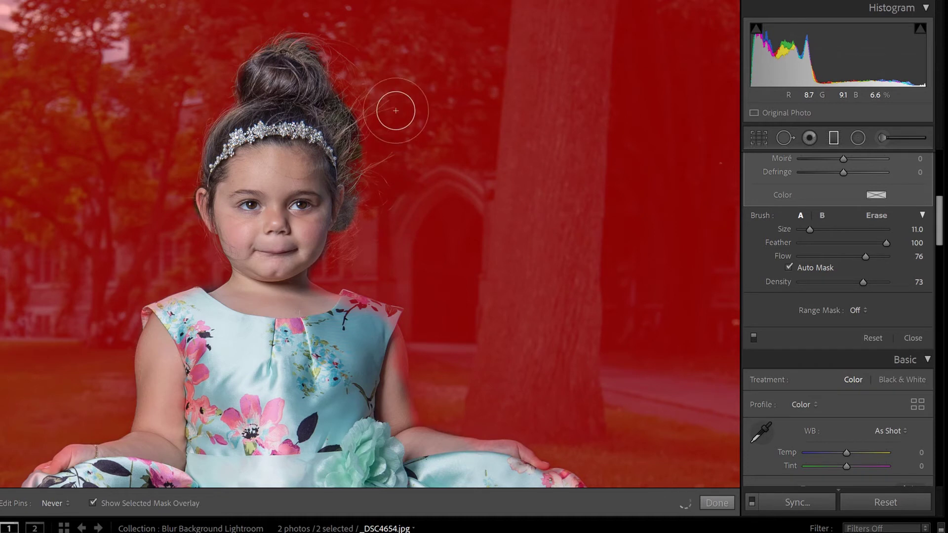
pyautogui.press('h')
# Erase the filter from both hands and the dress shoulder and arm at the photo's right, enabling Auto Mask and enlarging the erase brush to 16
pyautogui.click(876, 214)
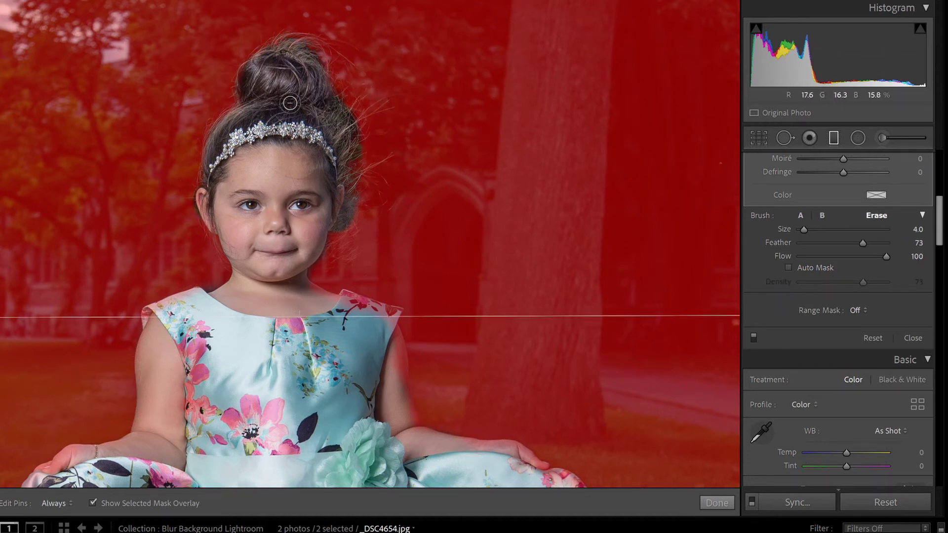
pyautogui.press('h')
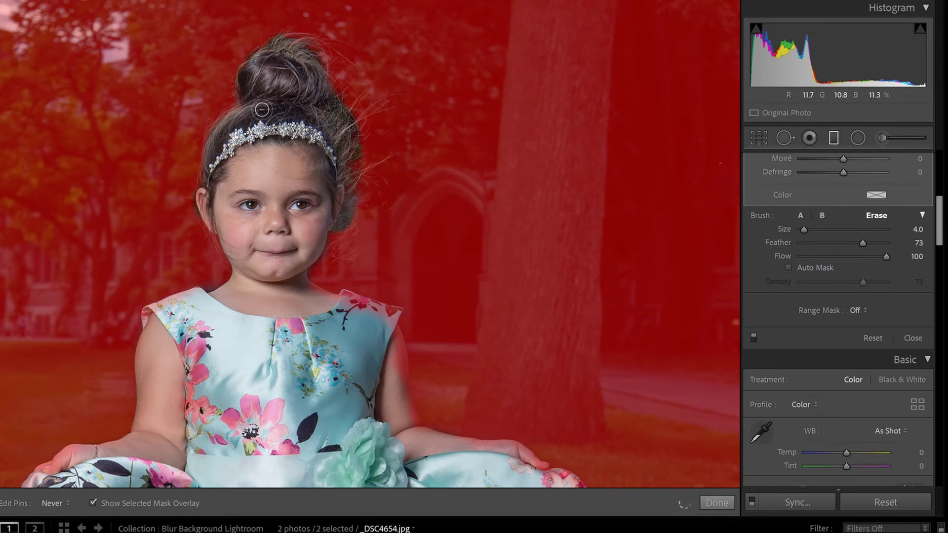
pyautogui.press('shift')
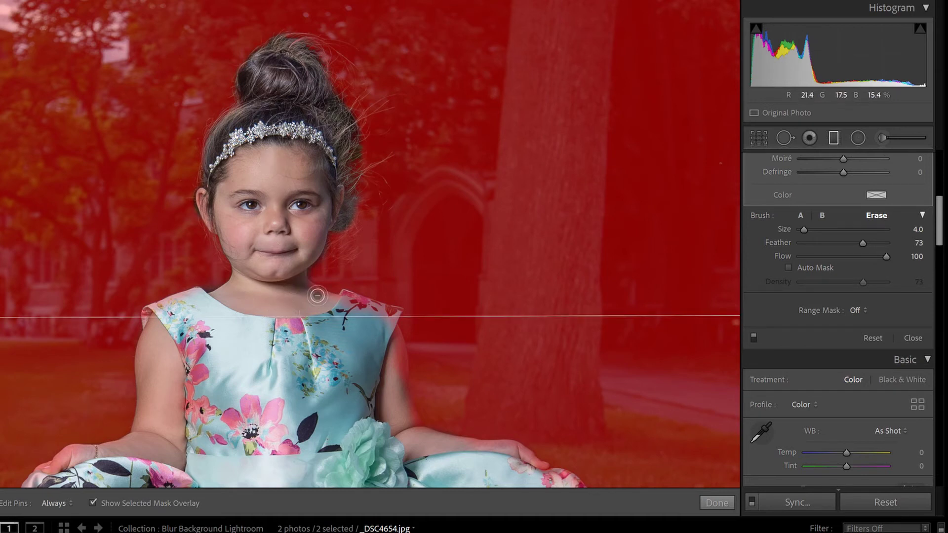
pyautogui.press('h')
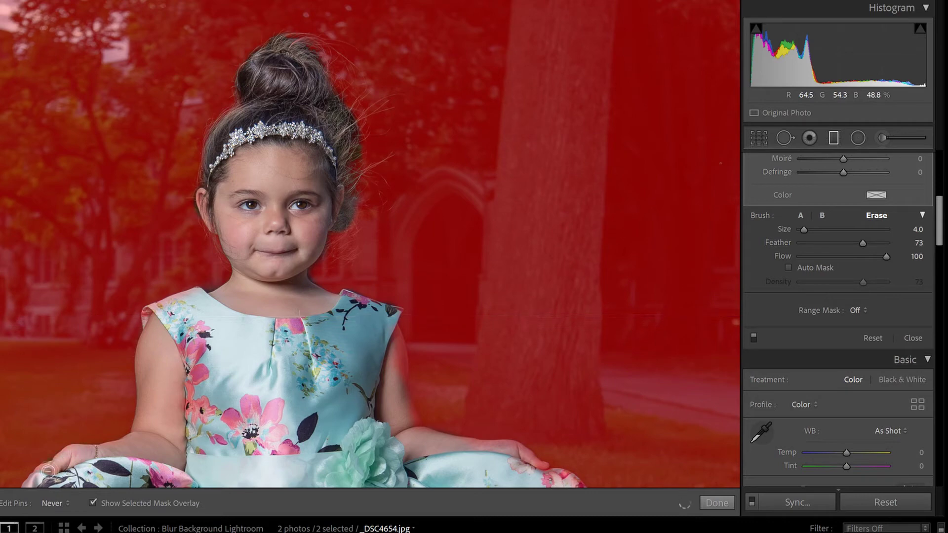
pyautogui.moveTo(395, 342); pyautogui.dragTo(355, 184)
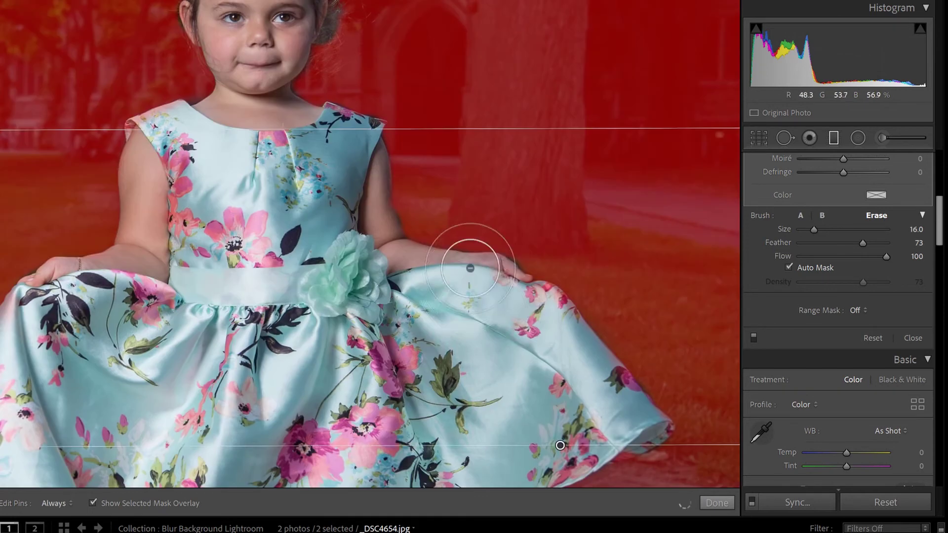
pyautogui.press('h')
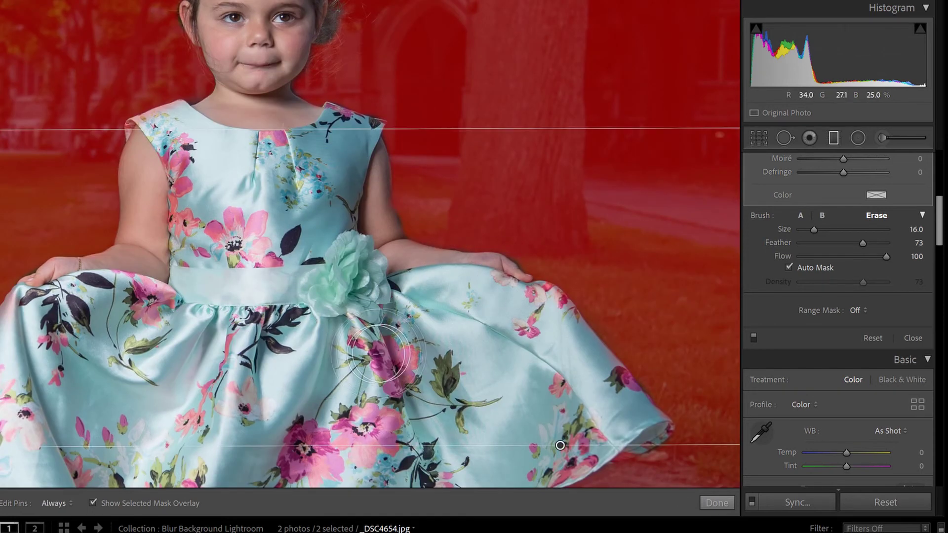
# Hide the mask overlay and compare the photo with and without the graduated filter, both in full and zoomed in on the girl
pyautogui.click(267, 249)
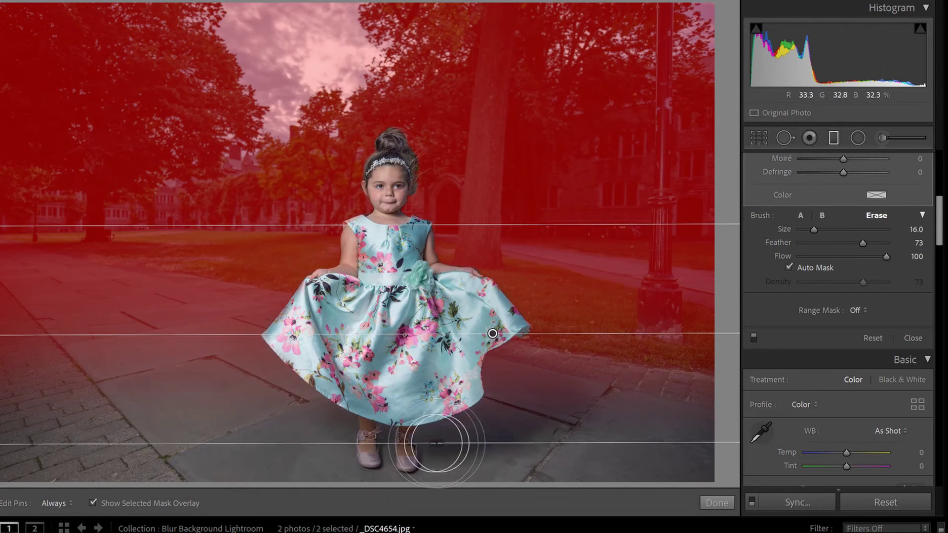
pyautogui.press('o')
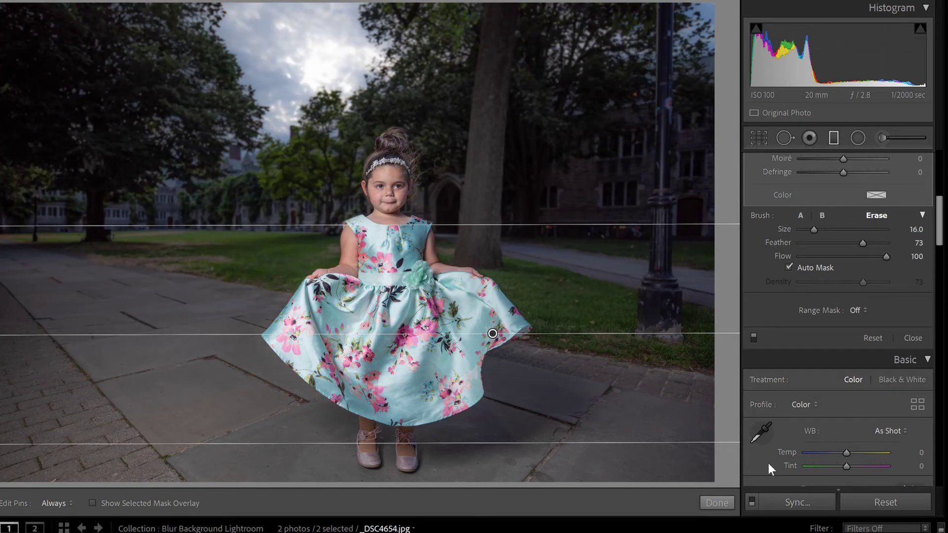
pyautogui.click(754, 337)
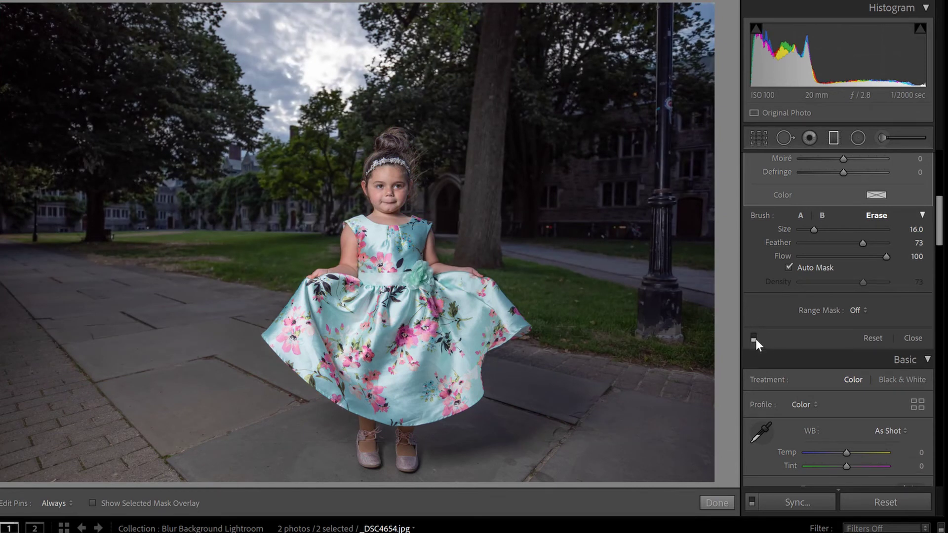
pyautogui.click(754, 338)
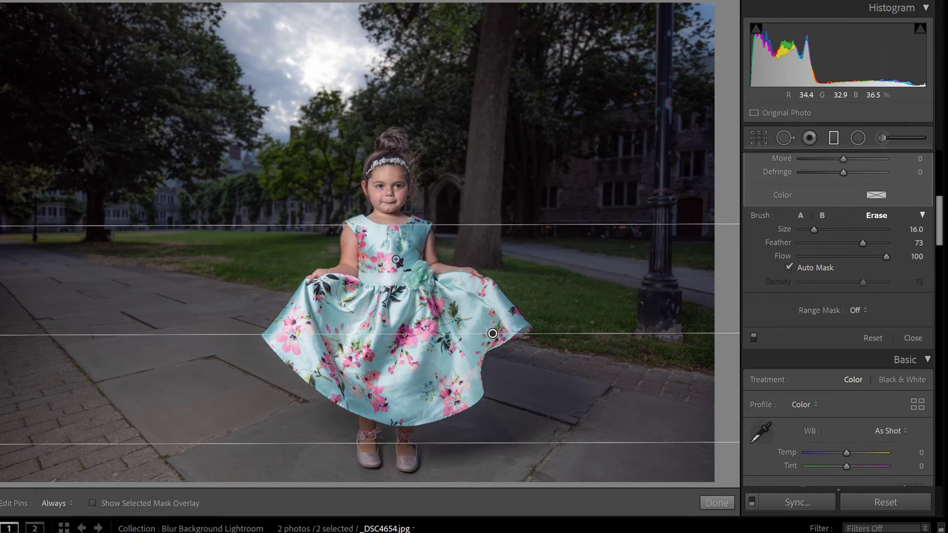
pyautogui.click(411, 252)
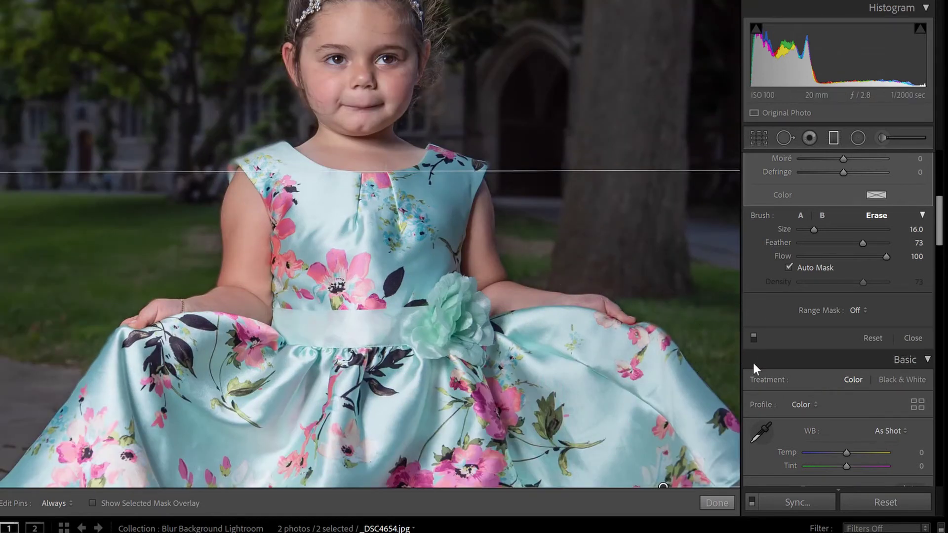
pyautogui.click(754, 337)
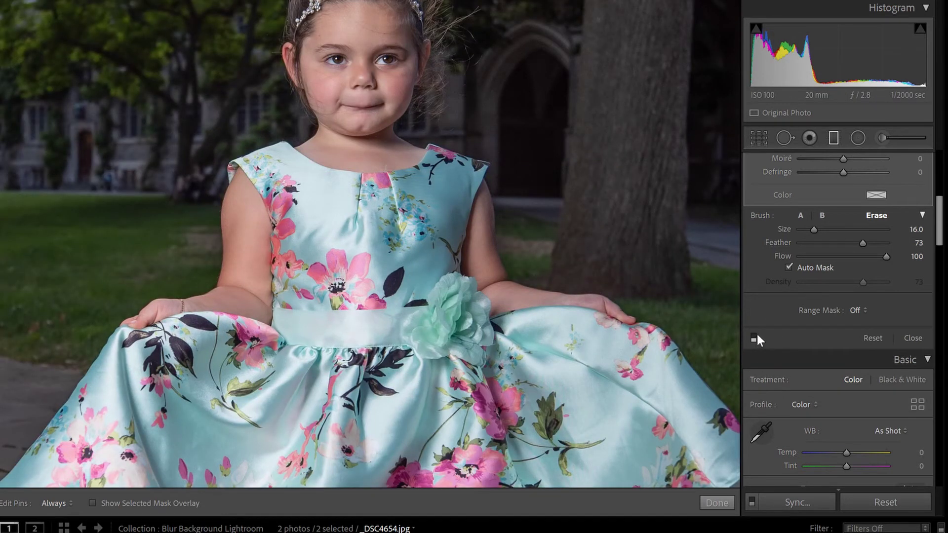
pyautogui.click(755, 338)
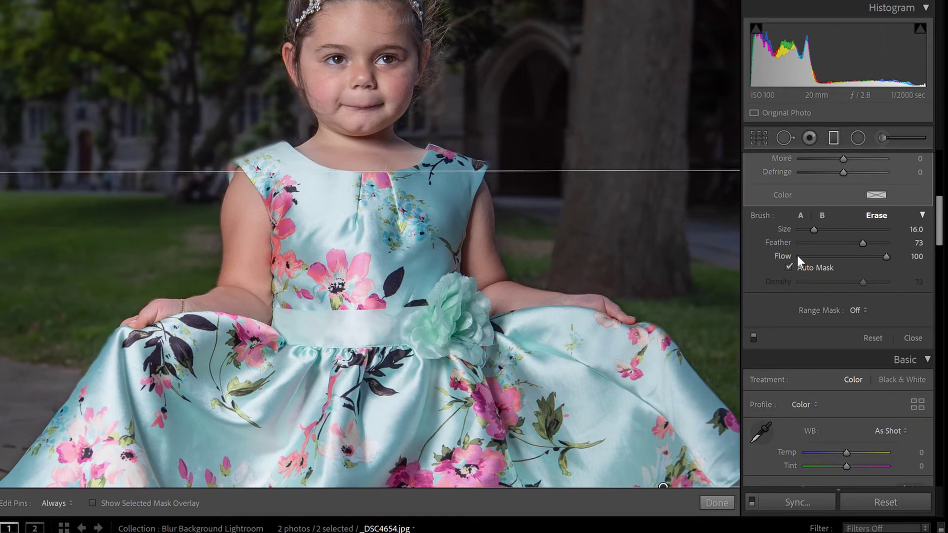
# Show the mask overlay, reduce the erase brush to size 4 and erase the filter from the dress shoulder at the photo's left, hiding the overlay again
pyautogui.press('o')
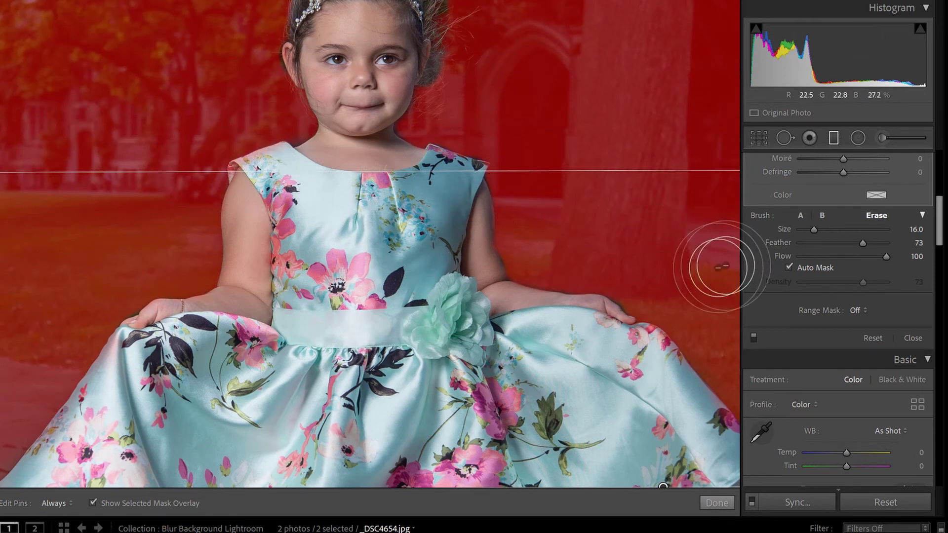
pyautogui.press('[')
pyautogui.press('[')
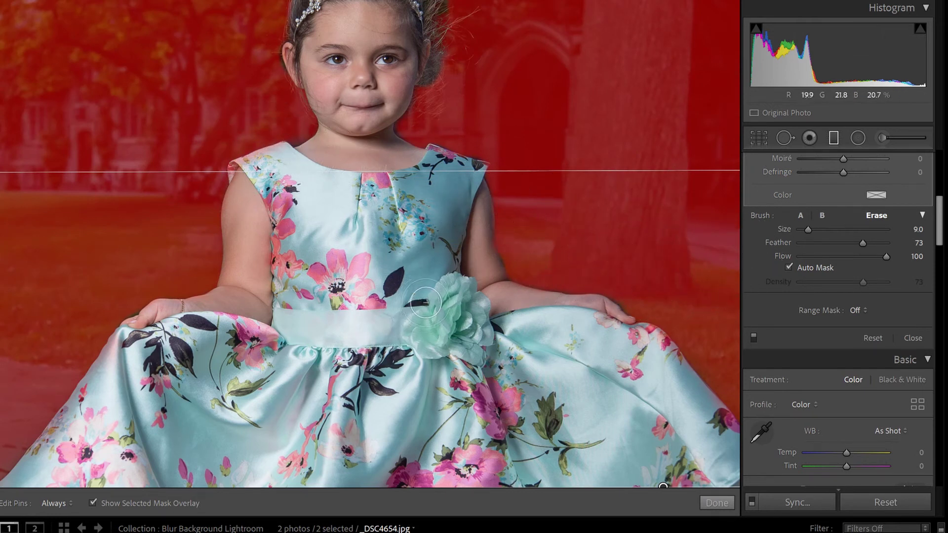
pyautogui.press('[')
pyautogui.press('h')
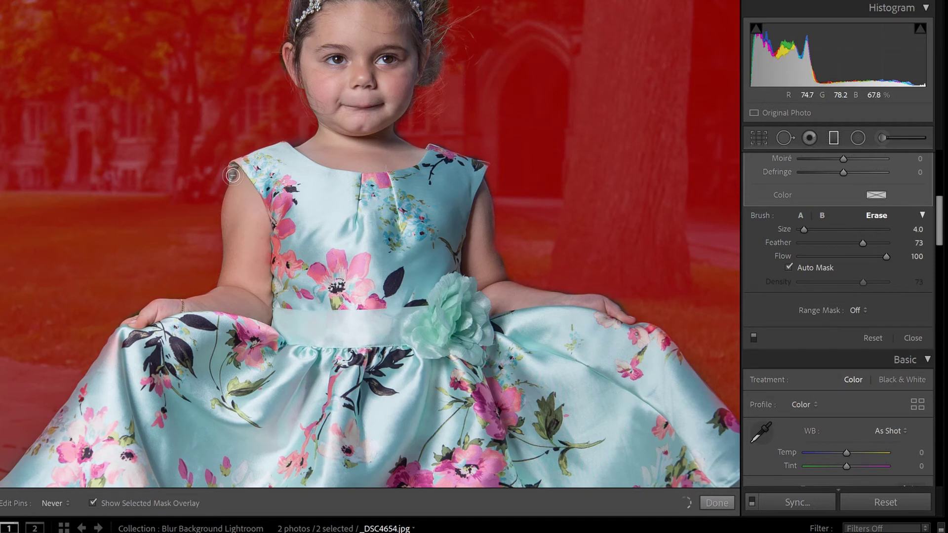
pyautogui.press('h')
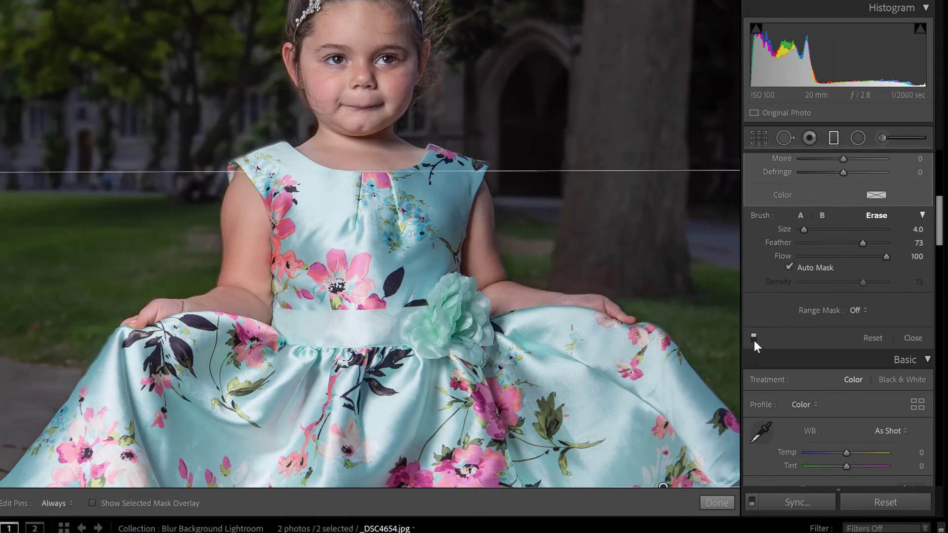
# Compare the close-up of the girl's dress and head with the graduated filter switched off and on
pyautogui.click(755, 339)
pyautogui.click(754, 339)
pyautogui.click(754, 337)
pyautogui.click(754, 338)
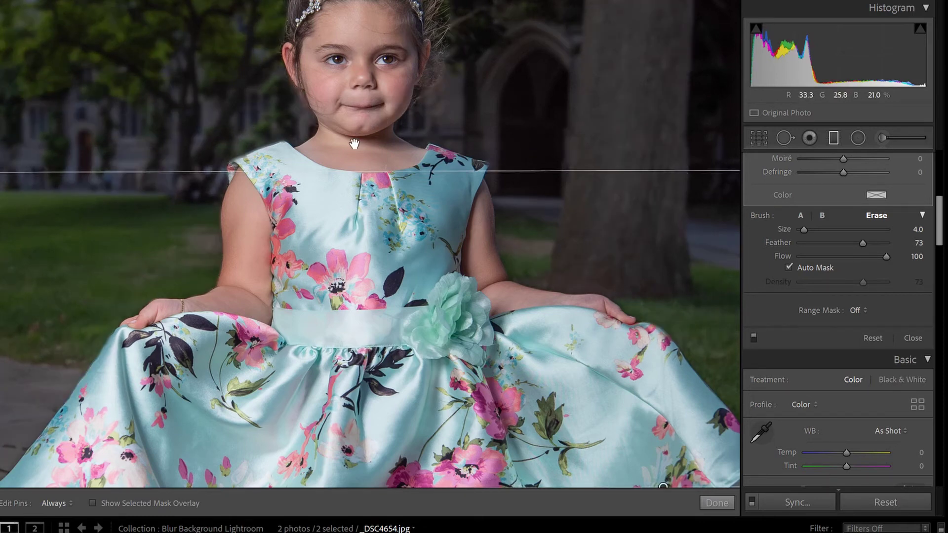
pyautogui.moveTo(356, 141); pyautogui.dragTo(352, 317)
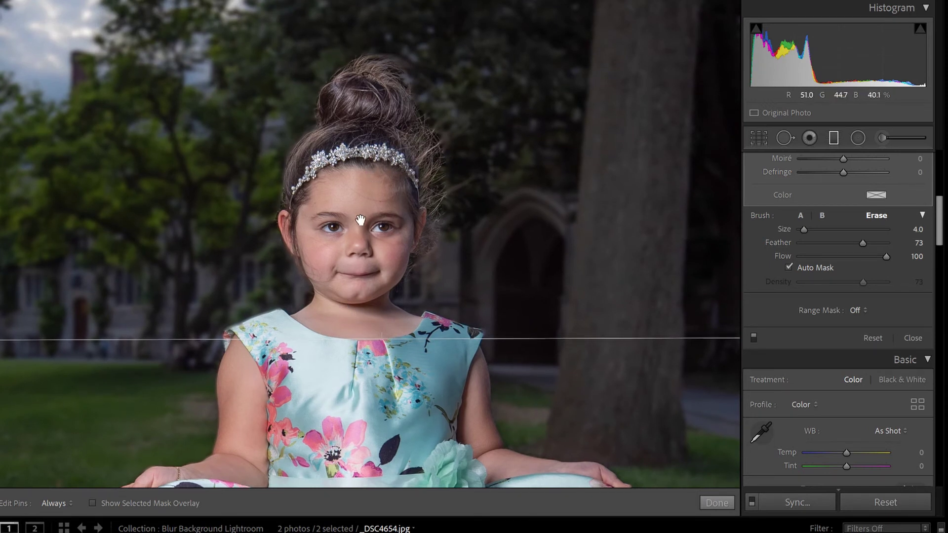
pyautogui.click(754, 338)
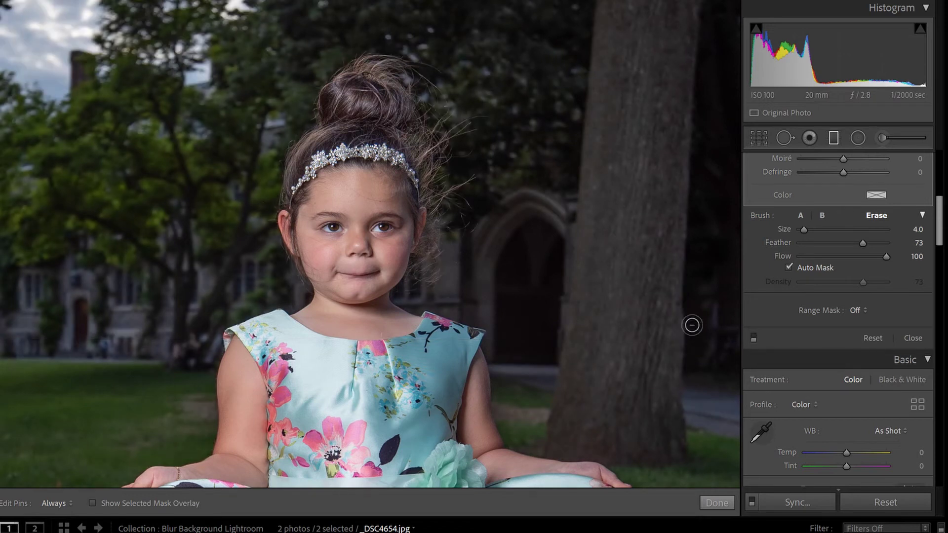
pyautogui.click(754, 339)
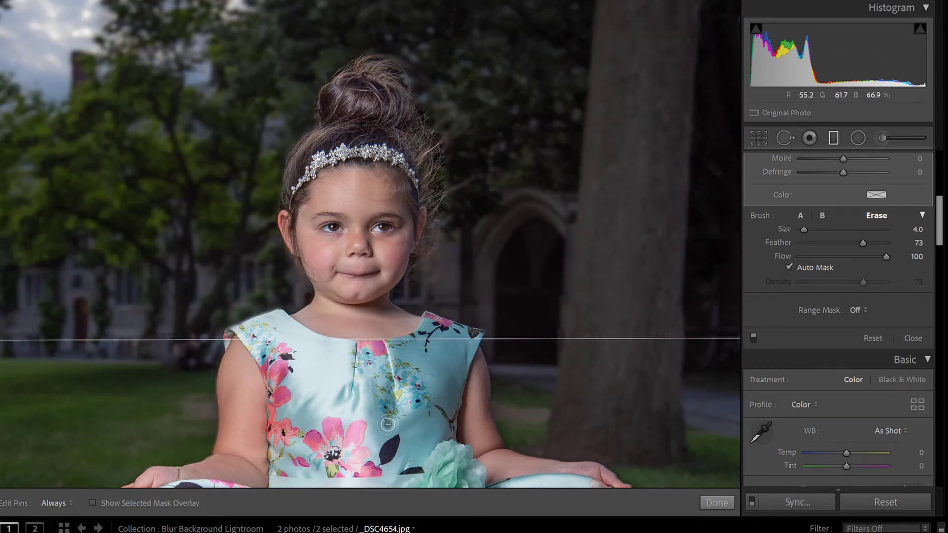
# Examine the mask edges around the skirt, and compare the full photo with and without the graduated filter
pyautogui.moveTo(348, 430); pyautogui.dragTo(297, 339)
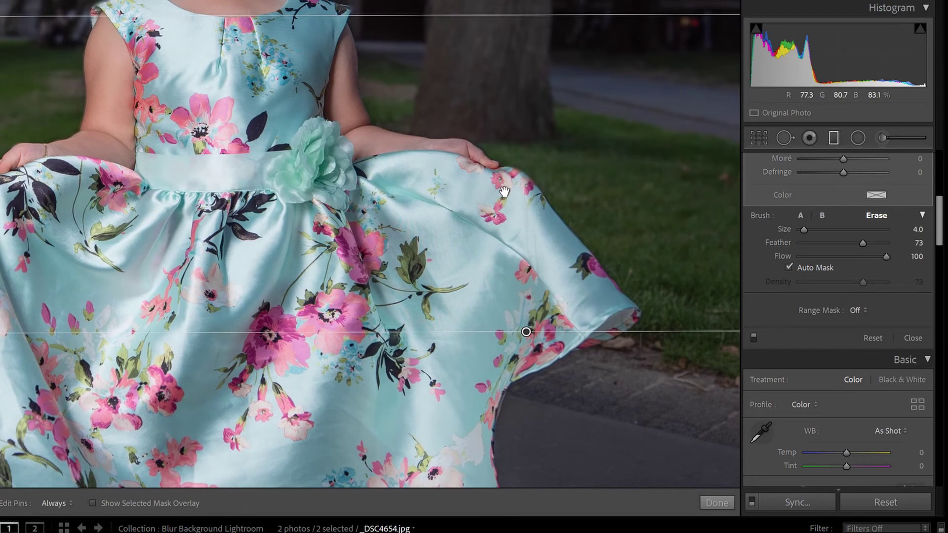
pyautogui.moveTo(395, 327); pyautogui.dragTo(528, 433)
pyautogui.moveTo(316, 297)
pyautogui.mouseDown()
pyautogui.moveTo(356, 337)
pyautogui.moveTo(378, 334)
pyautogui.moveTo(384, 313)
pyautogui.mouseUp()
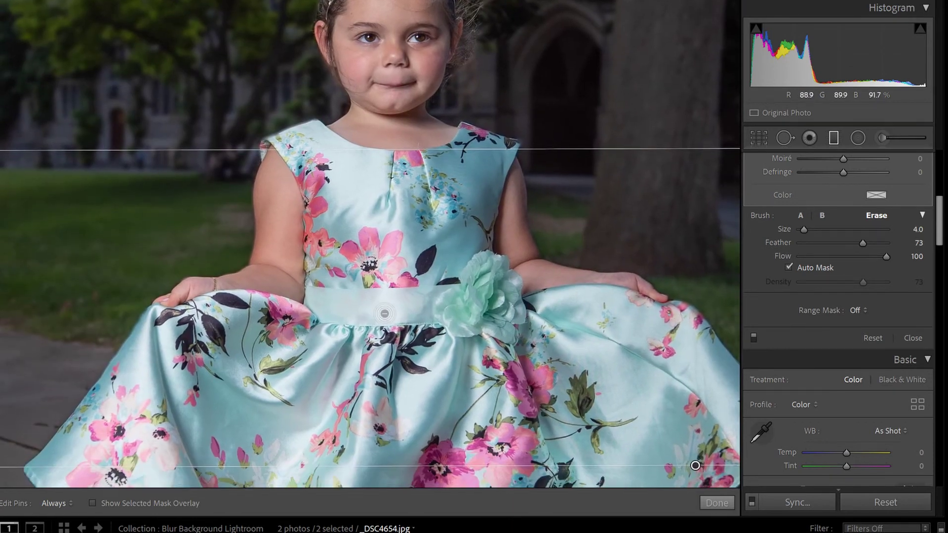
pyautogui.click(362, 324)
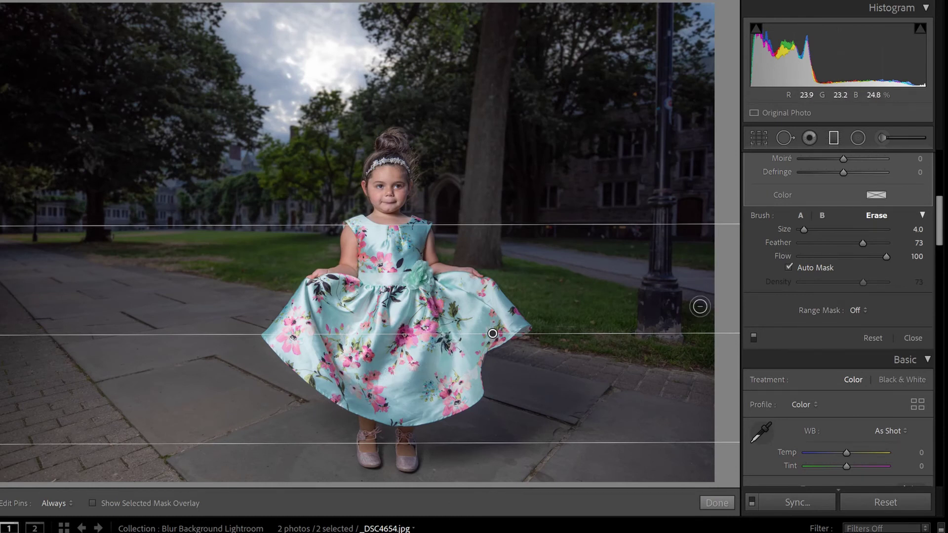
pyautogui.click(755, 339)
pyautogui.click(754, 339)
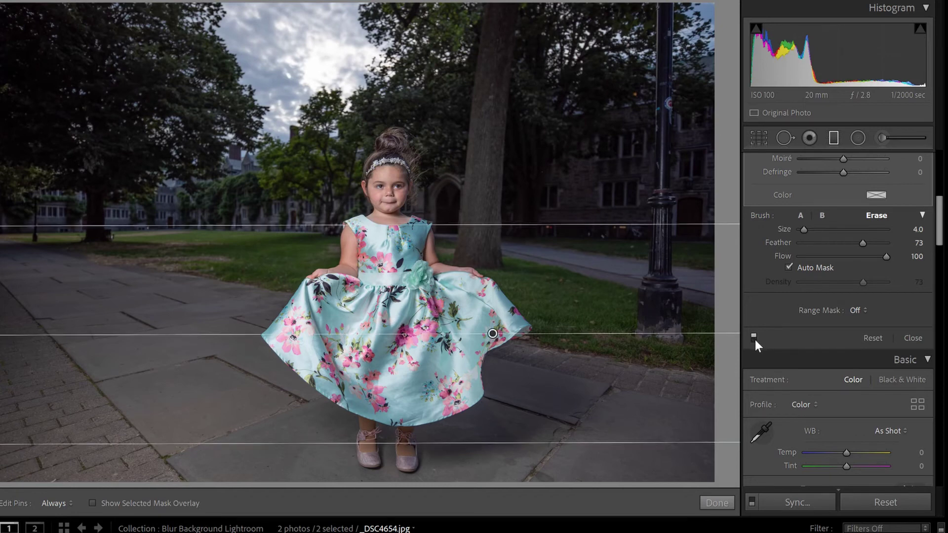